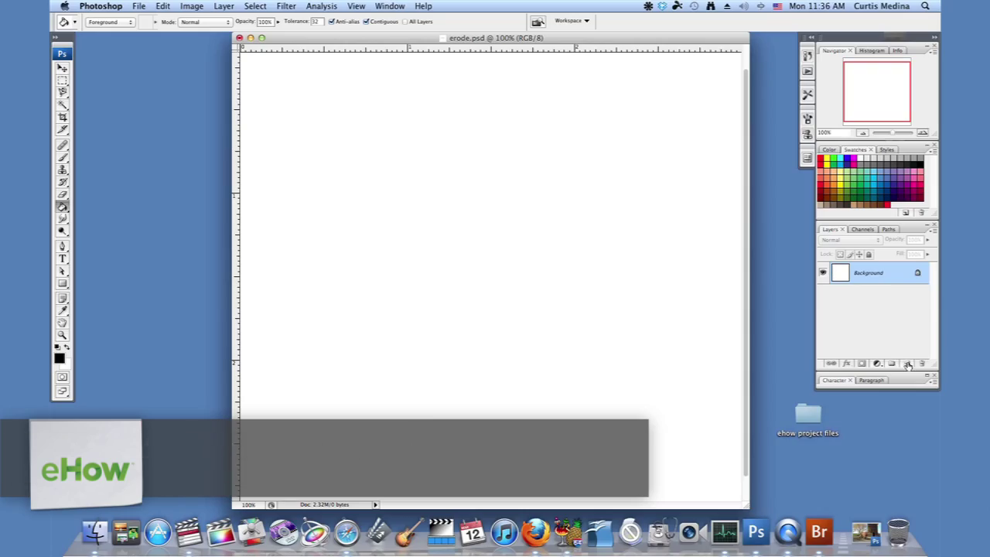
Add a new layer and fill it with navy #00074d using the Paint Bucket.
{"action": "left_click", "coordinate": [907, 364]}
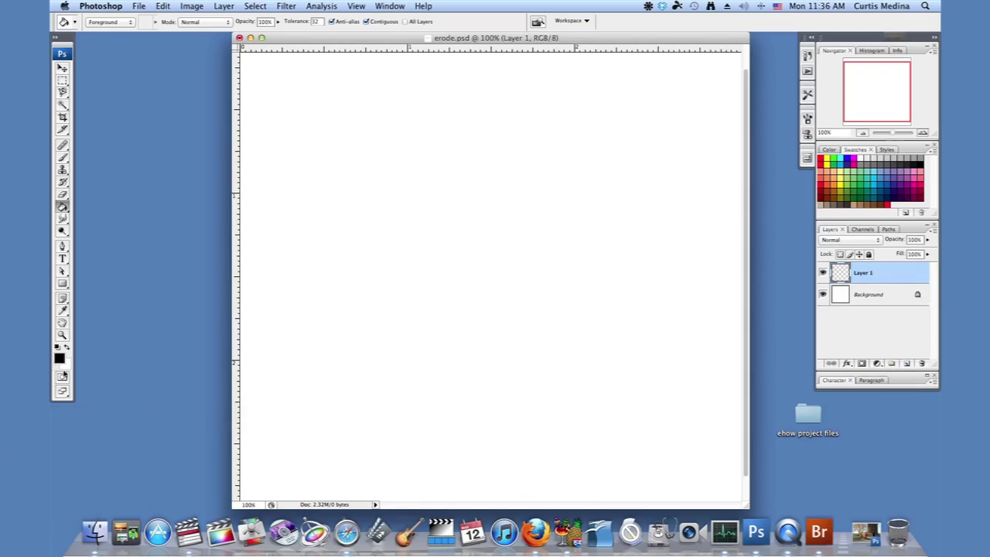
{"action": "left_click", "coordinate": [62, 360]}
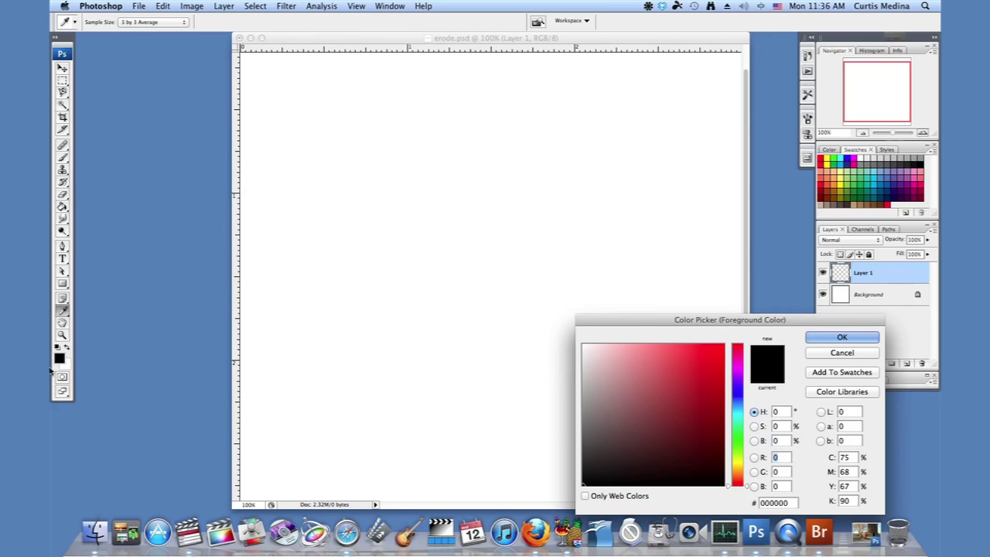
{"action": "left_click", "coordinate": [741, 395]}
{"action": "left_click_drag", "start_coordinate": [715, 439], "coordinate": [731, 443]}
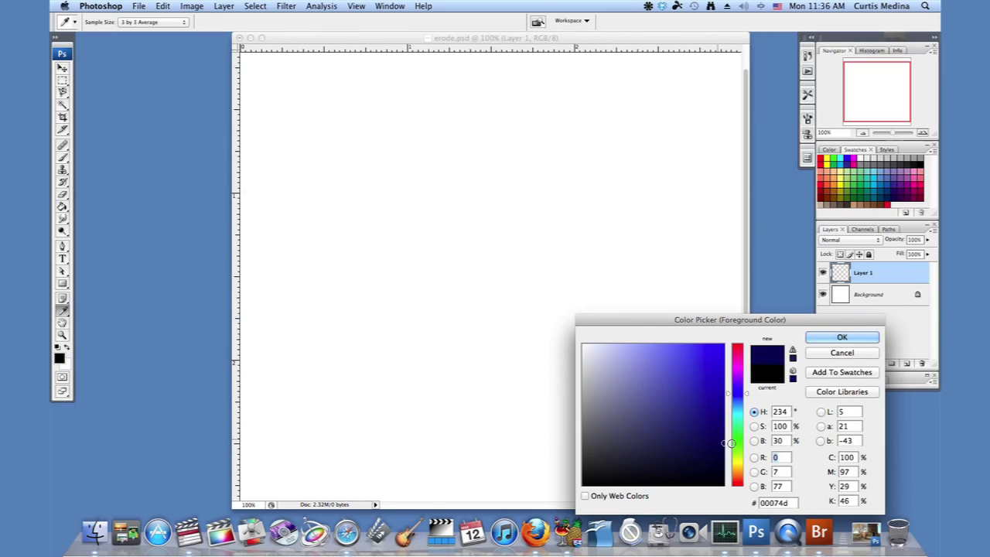
{"action": "left_click", "coordinate": [813, 337]}
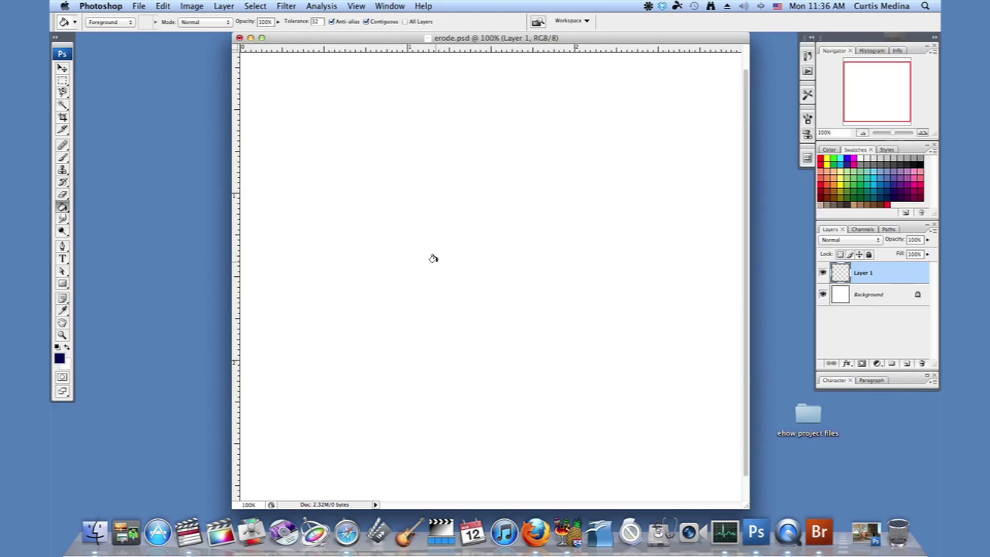
{"action": "left_click", "coordinate": [430, 327]}
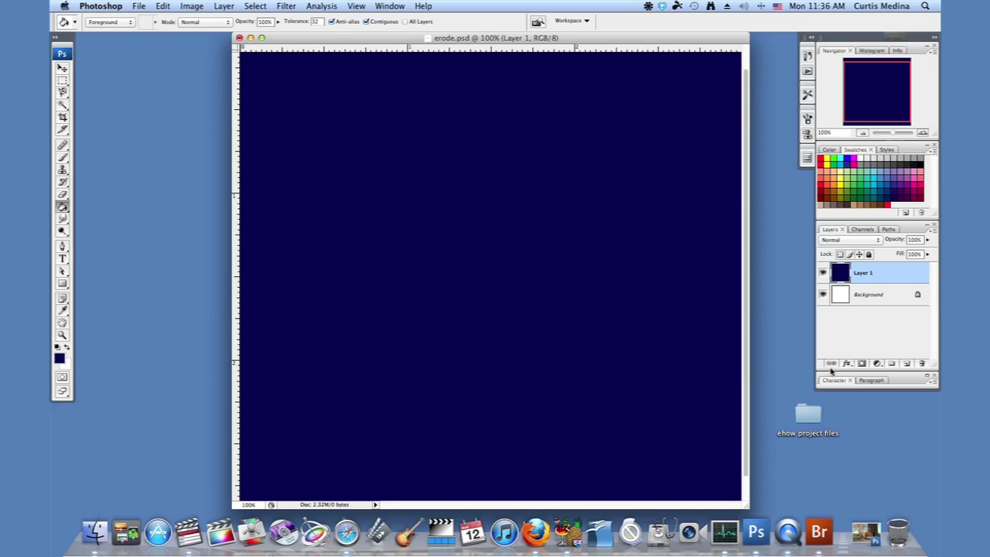
Add Layer 2 and start a text entry on the canvas set in the Capitals font.
{"action": "left_click", "coordinate": [905, 364]}
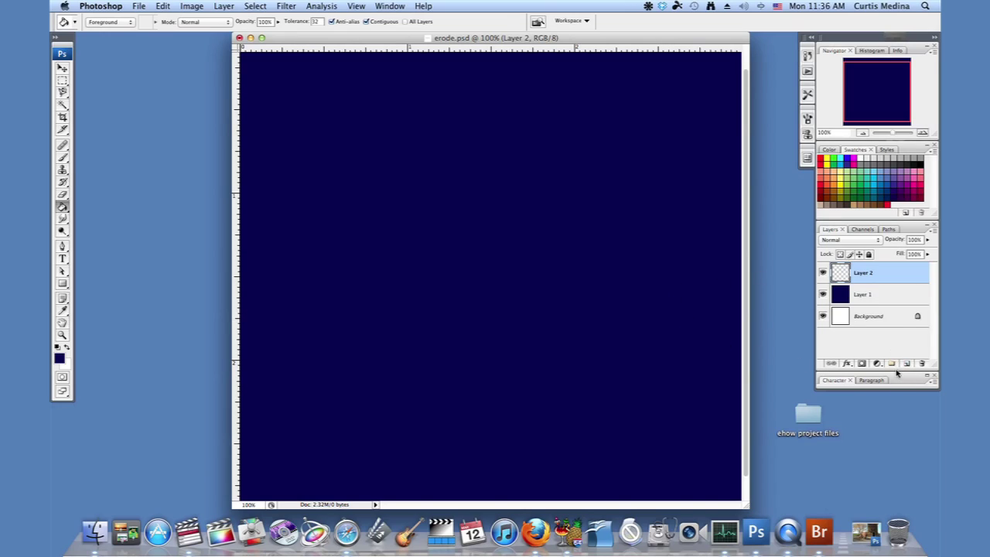
{"action": "left_click", "coordinate": [63, 259]}
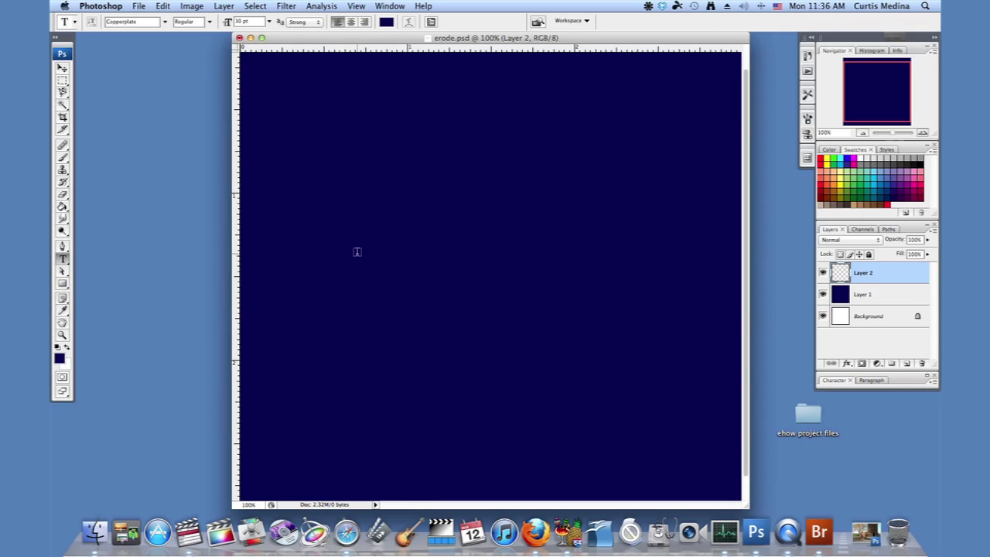
{"action": "left_click", "coordinate": [358, 251]}
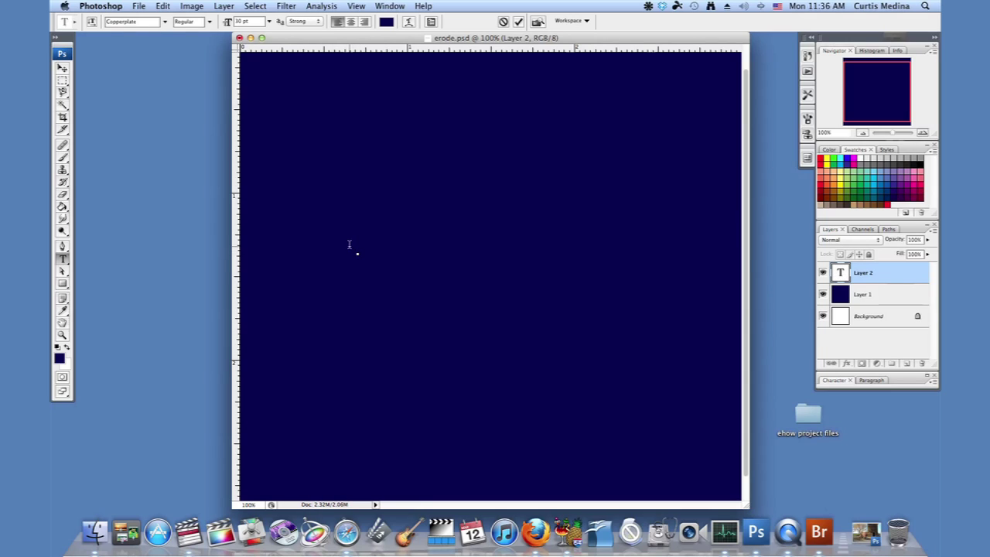
{"action": "left_click", "coordinate": [165, 23]}
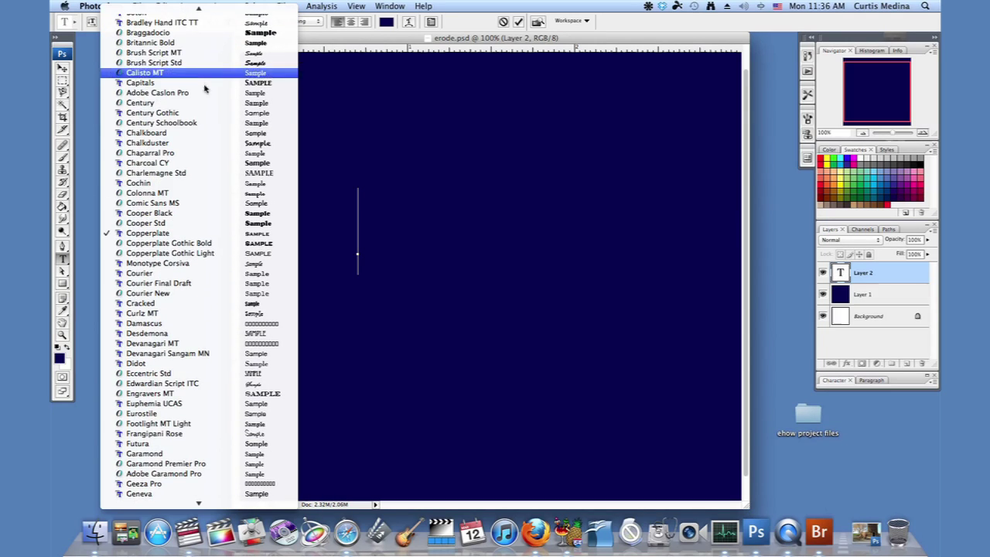
{"action": "mouse_move", "coordinate": [196, 7]}
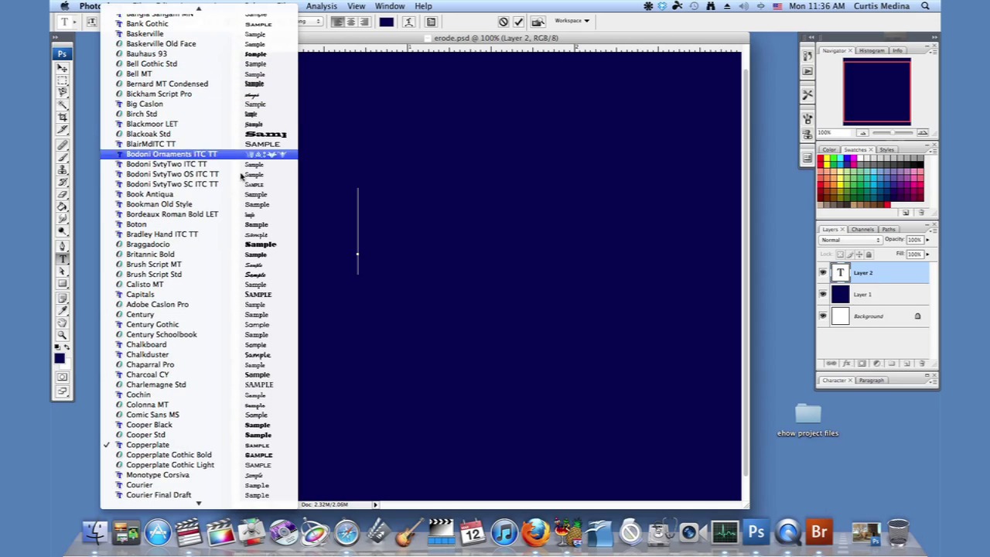
{"action": "left_click", "coordinate": [257, 301]}
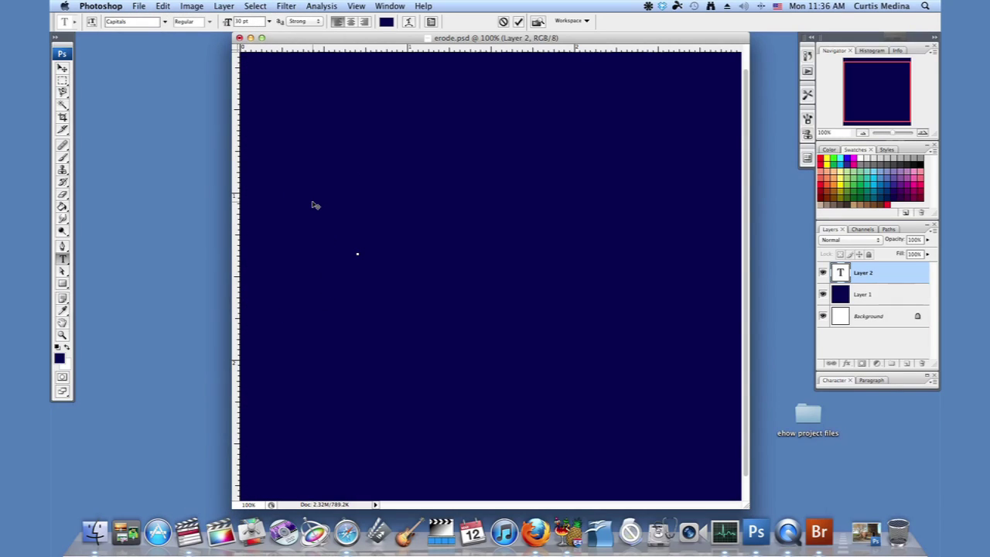
Type the word in white, commit it, and nudge it to the canvas centre.
{"action": "type", "text": "ER"}
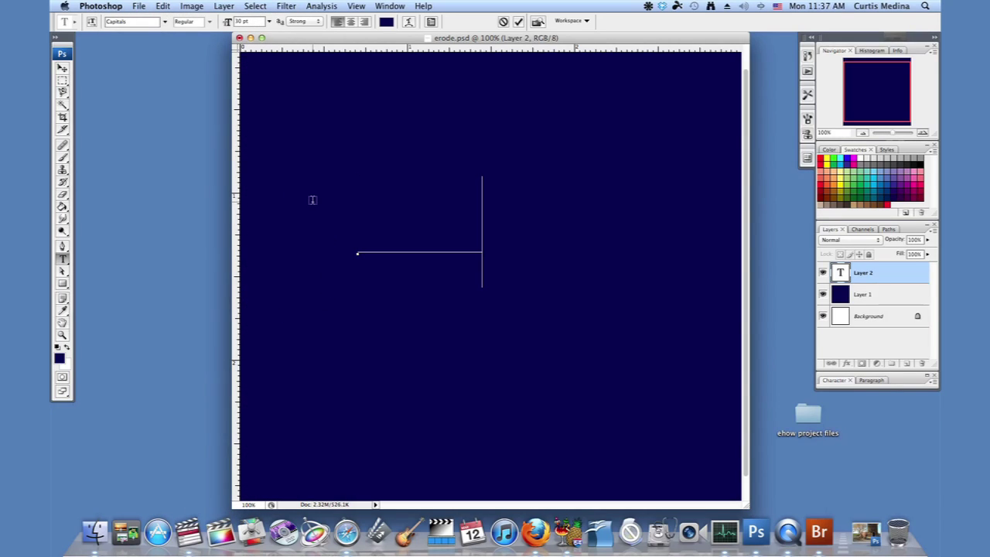
{"action": "type", "text": "ODE"}
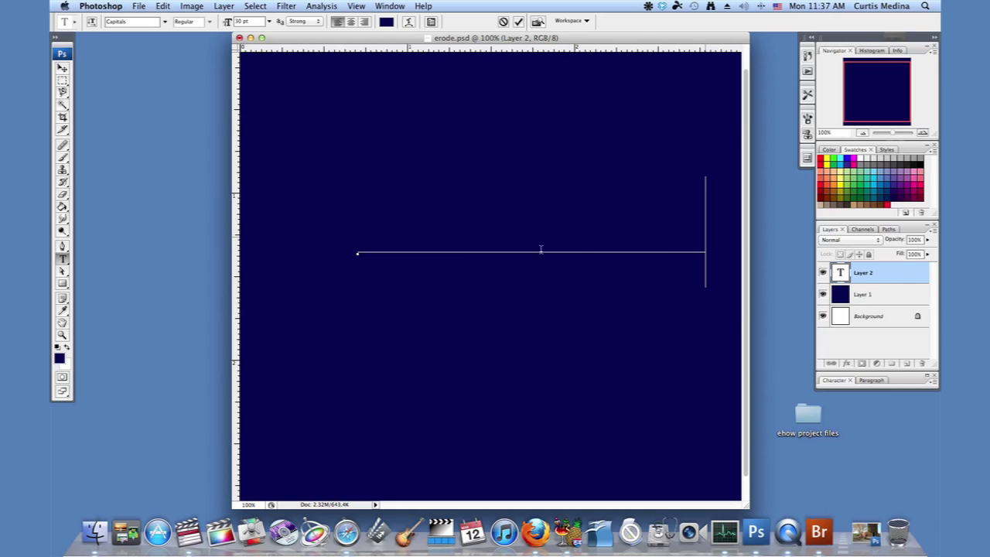
{"action": "left_click_drag", "start_coordinate": [704, 252], "coordinate": [325, 251]}
{"action": "left_click", "coordinate": [386, 21]}
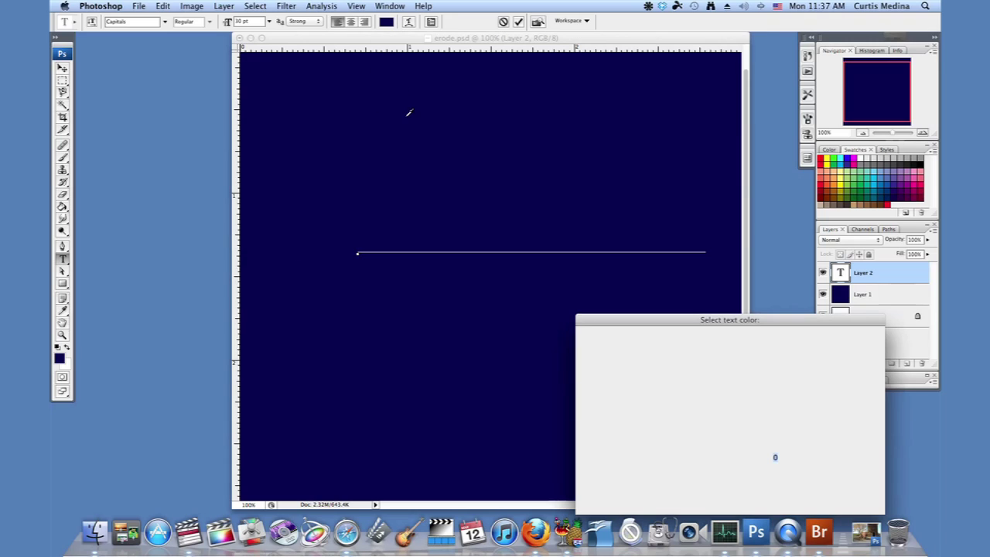
{"action": "left_click_drag", "start_coordinate": [630, 369], "coordinate": [584, 345]}
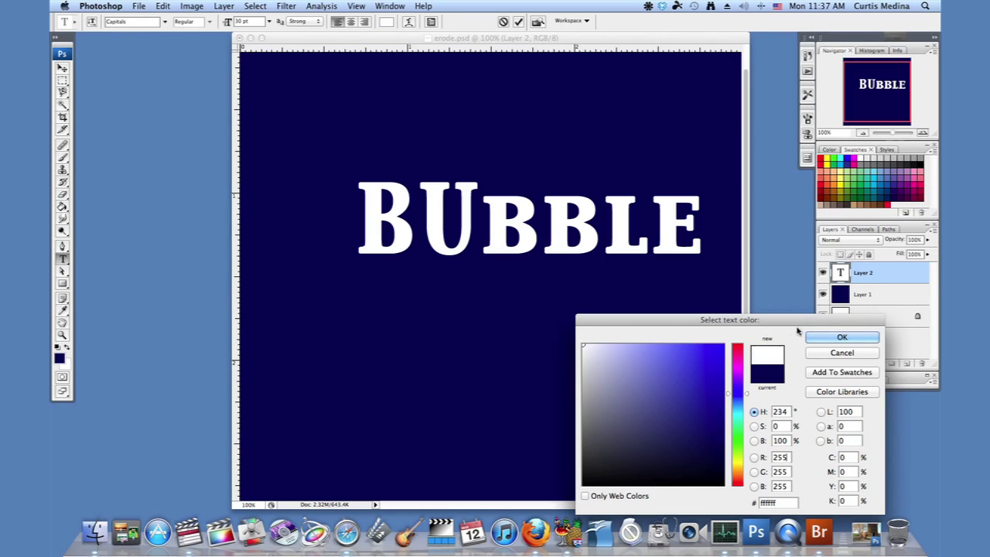
{"action": "left_click", "coordinate": [836, 338]}
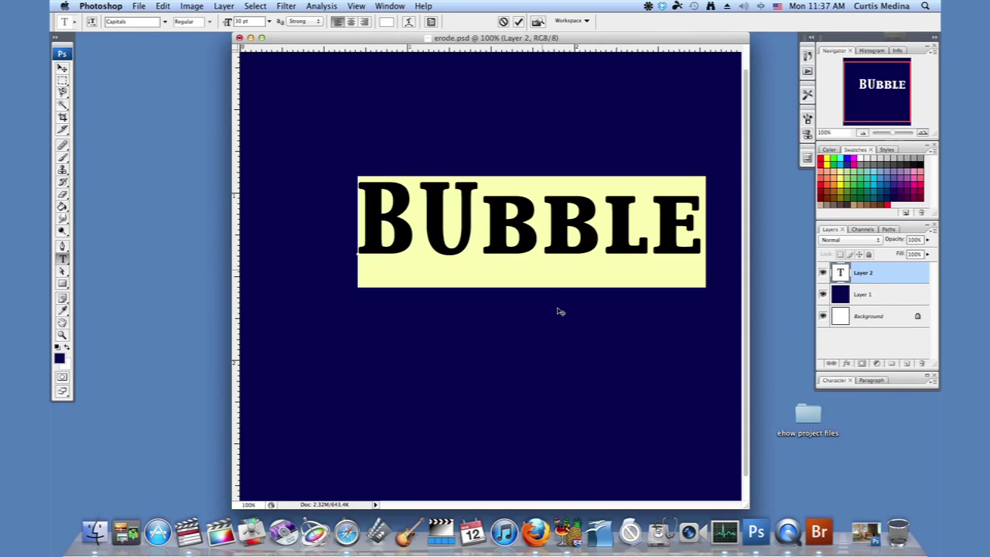
{"action": "key", "text": "KP_Enter"}
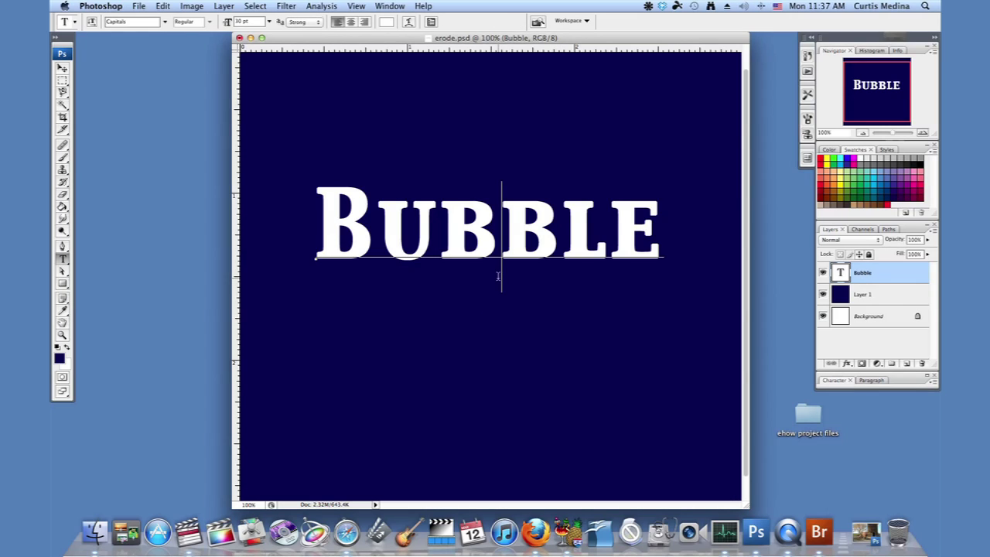
{"action": "key", "text": "v"}
{"action": "left_click_drag", "start_coordinate": [484, 276], "coordinate": [475, 290]}
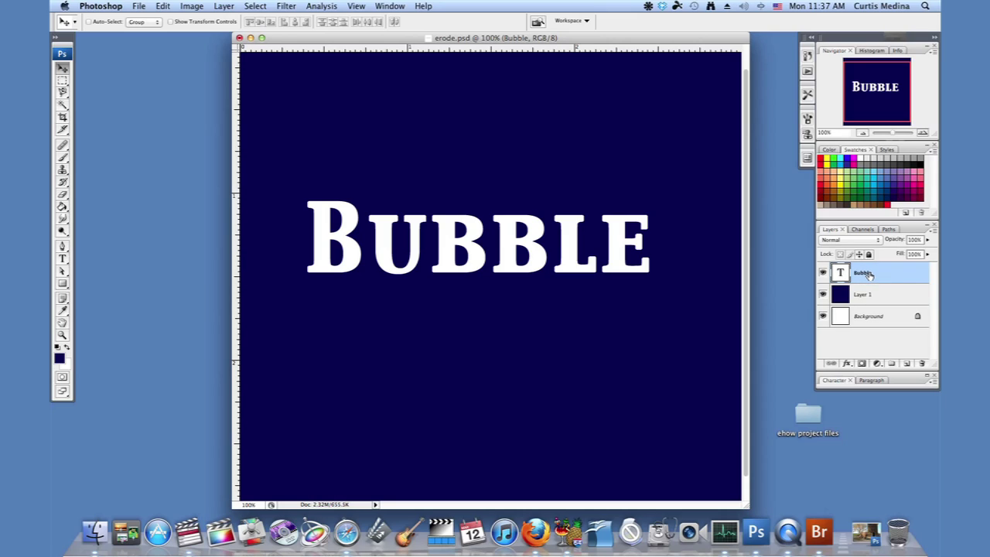
Open the Layer Style dialog for the Bubble text layer and move it aside.
{"action": "left_click", "coordinate": [847, 362]}
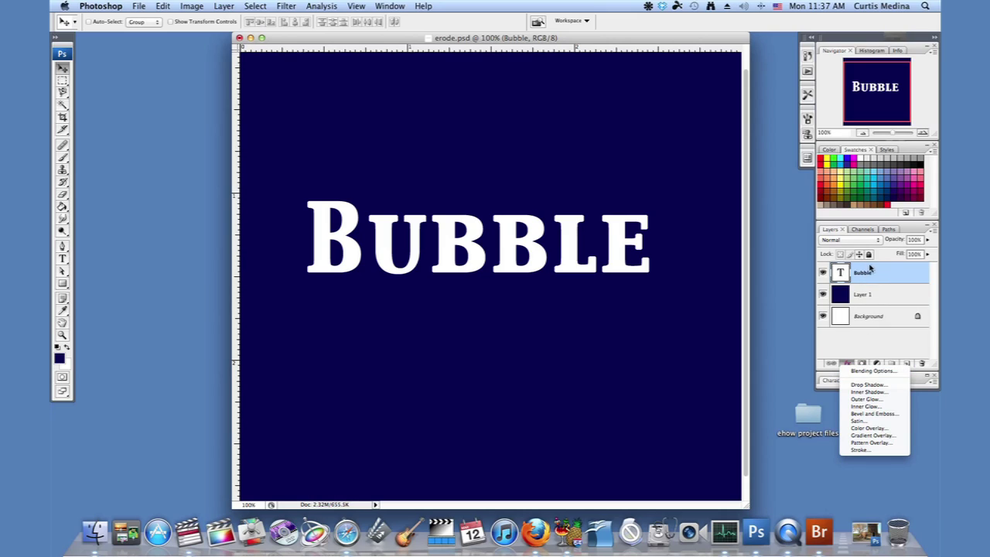
{"action": "left_click", "coordinate": [891, 277]}
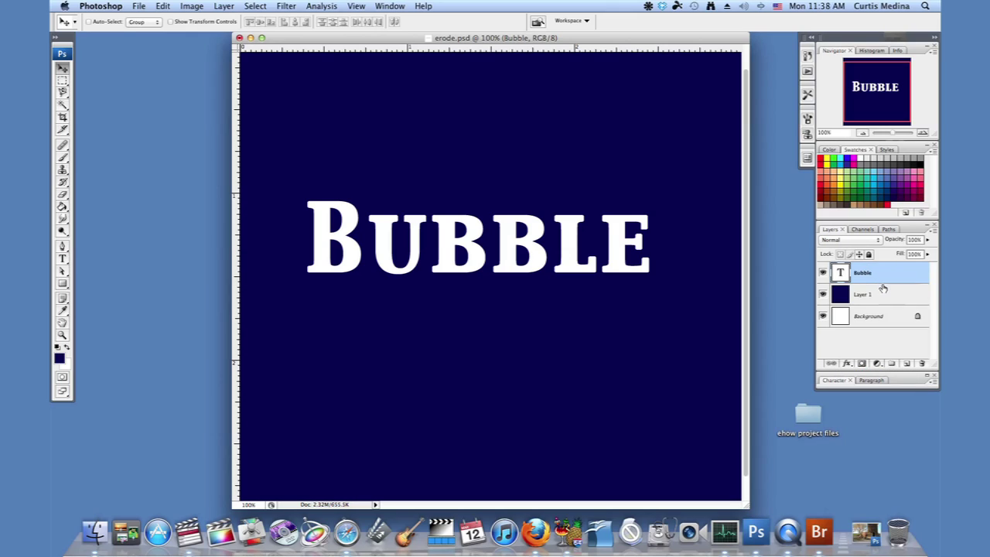
{"action": "double_click", "coordinate": [883, 288]}
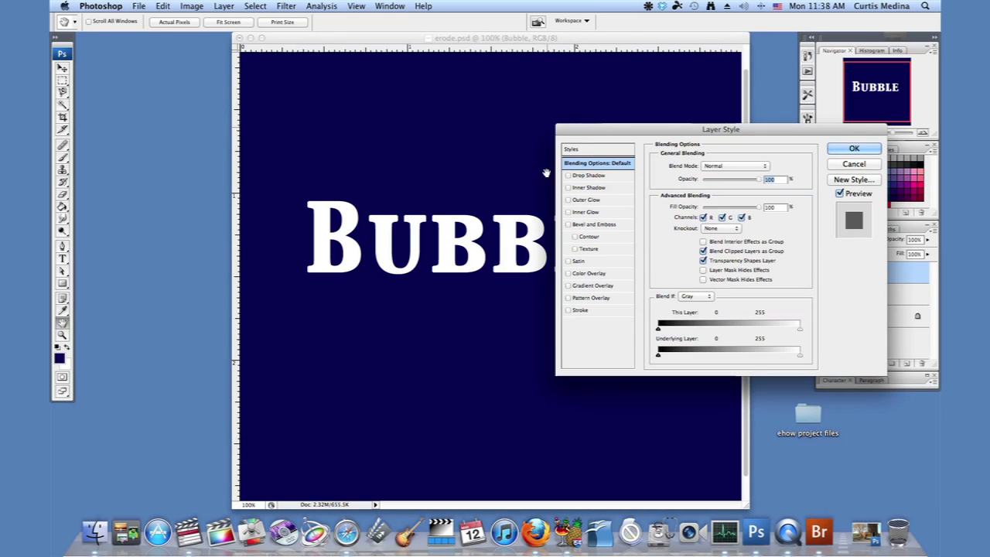
{"action": "left_click_drag", "start_coordinate": [633, 132], "coordinate": [602, 92]}
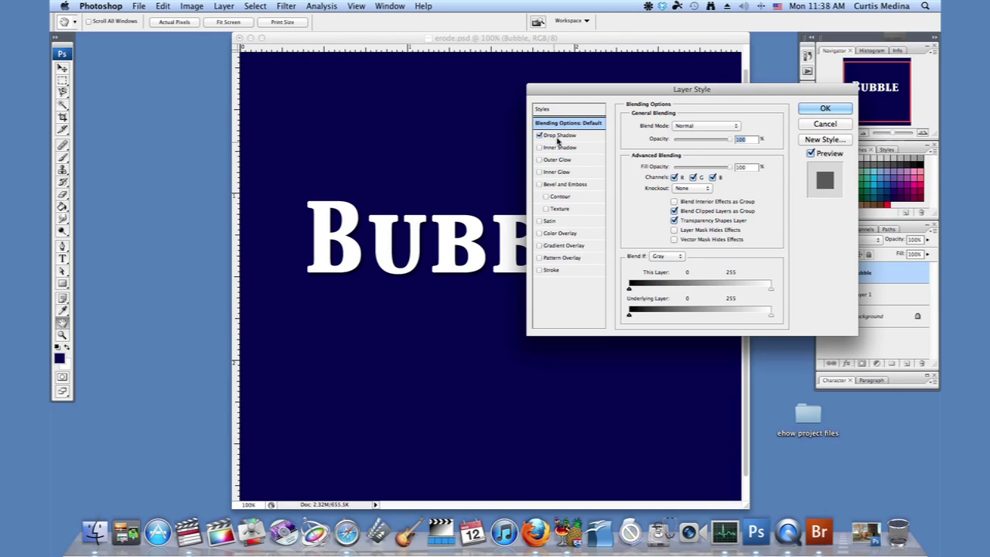
Turn off Use Global Light and set the drop shadow angle to 55°.
{"action": "left_click", "coordinate": [561, 136]}
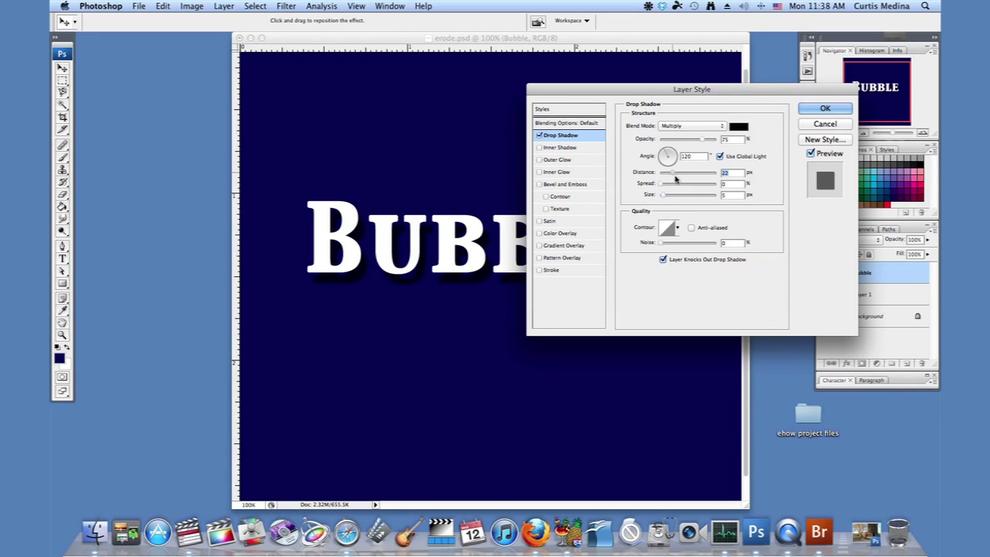
{"action": "left_click", "coordinate": [662, 164]}
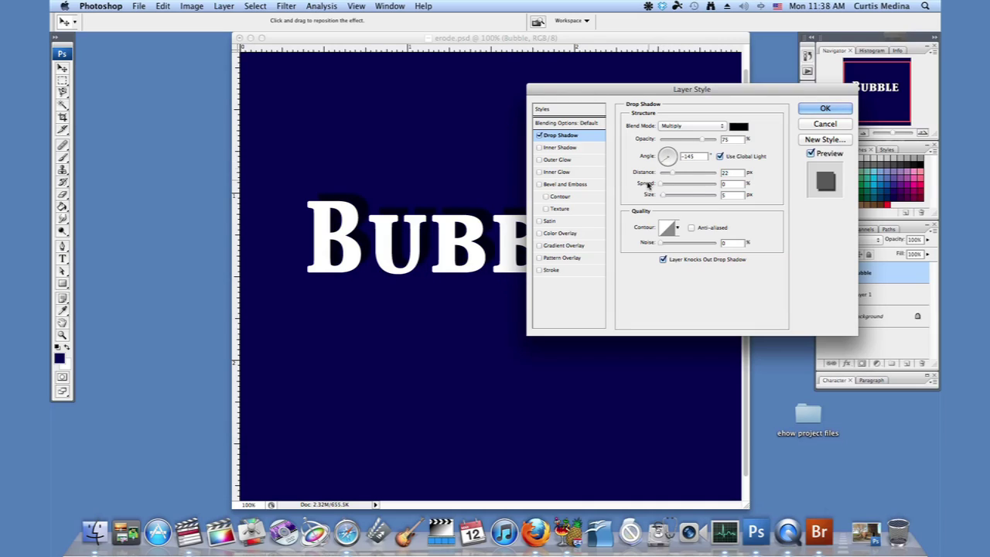
{"action": "left_click", "coordinate": [661, 162]}
{"action": "left_click", "coordinate": [720, 156]}
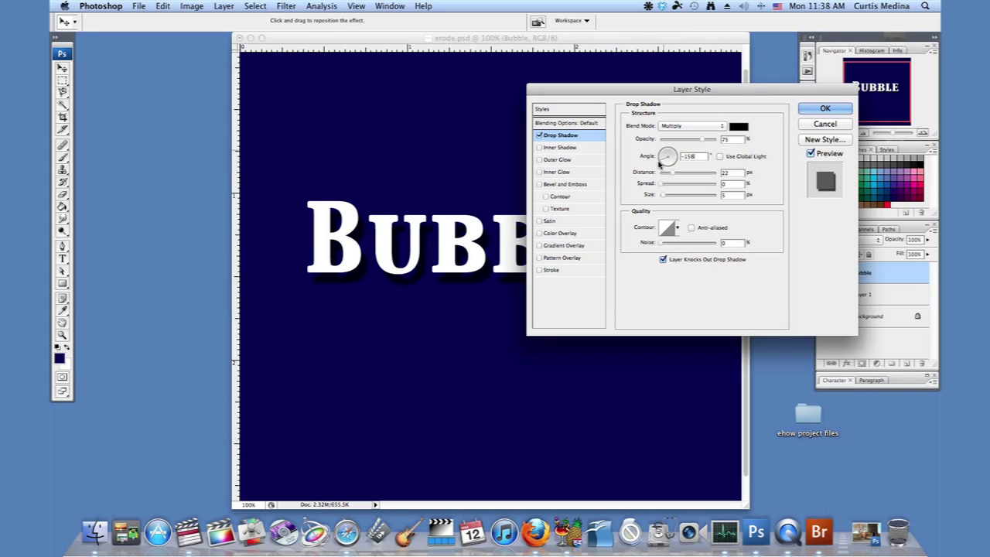
{"action": "left_click_drag", "start_coordinate": [660, 162], "coordinate": [666, 165]}
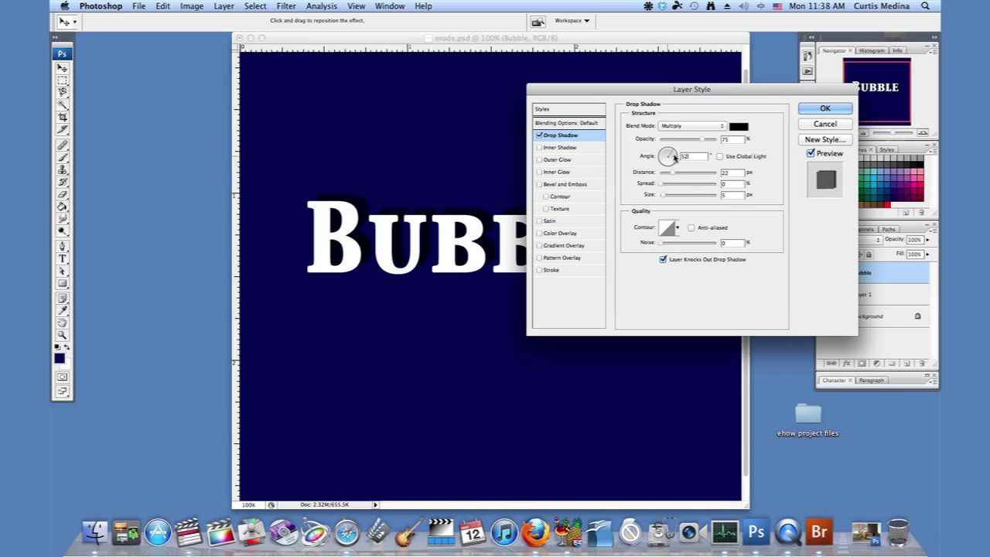
{"action": "left_click", "coordinate": [673, 155]}
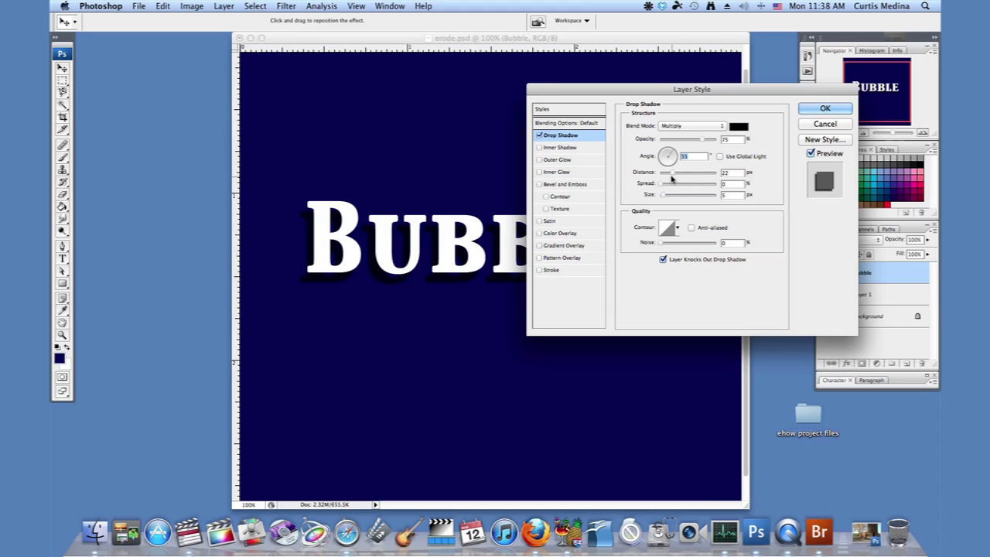
Set drop shadow distance 49 px, spread 20%, size 21 px, and enable Inner Shadow.
{"action": "left_click_drag", "start_coordinate": [673, 179], "coordinate": [687, 174]}
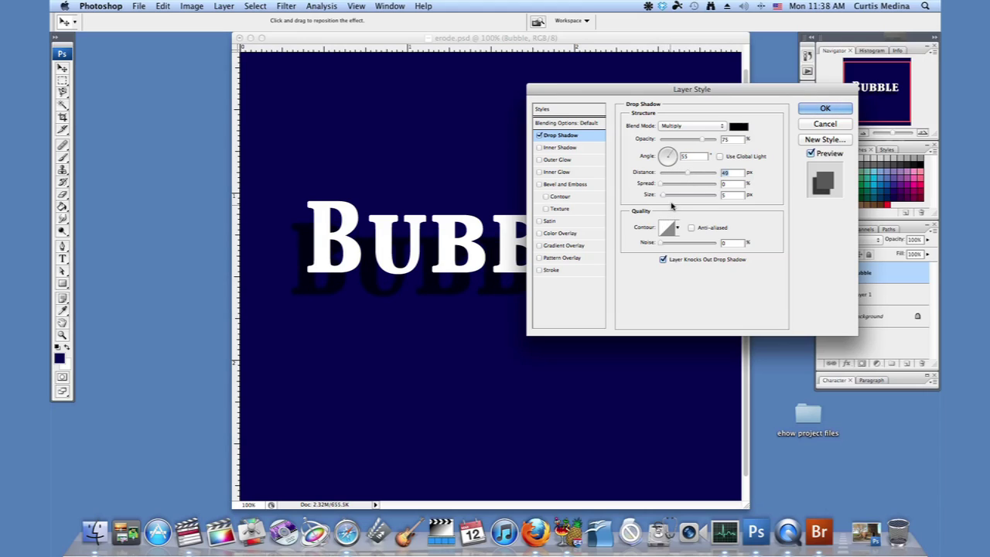
{"action": "left_click_drag", "start_coordinate": [662, 187], "coordinate": [663, 186]}
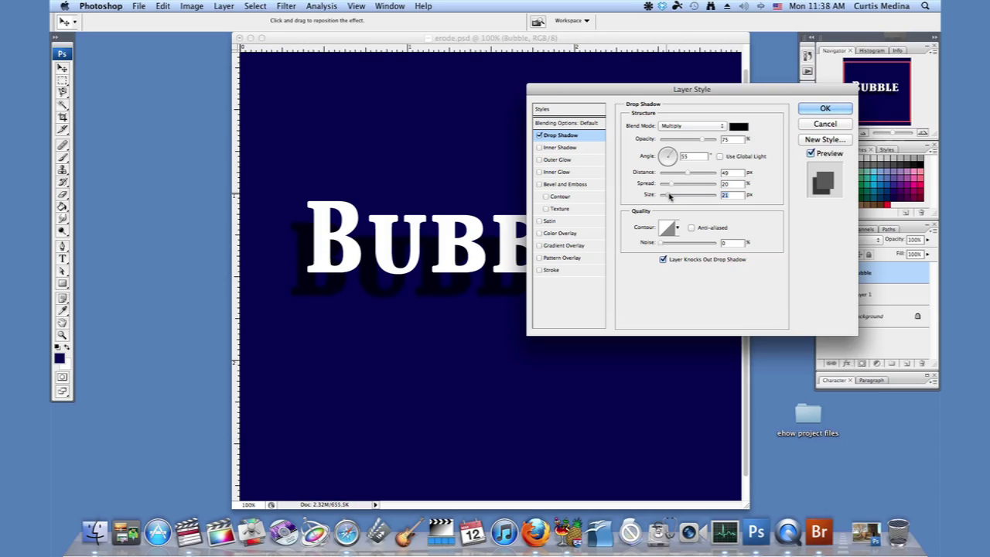
{"action": "left_click_drag", "start_coordinate": [669, 196], "coordinate": [669, 195]}
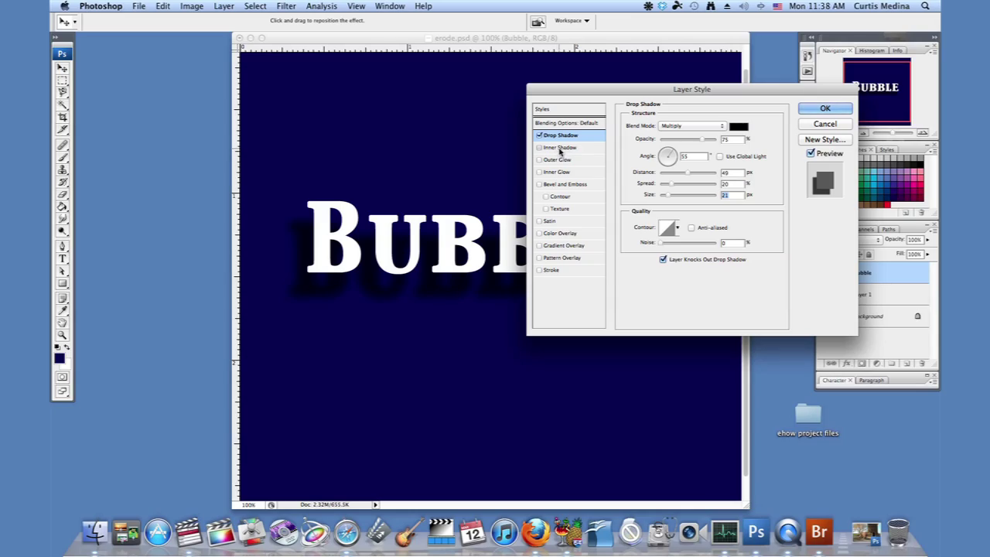
{"action": "left_click", "coordinate": [561, 147]}
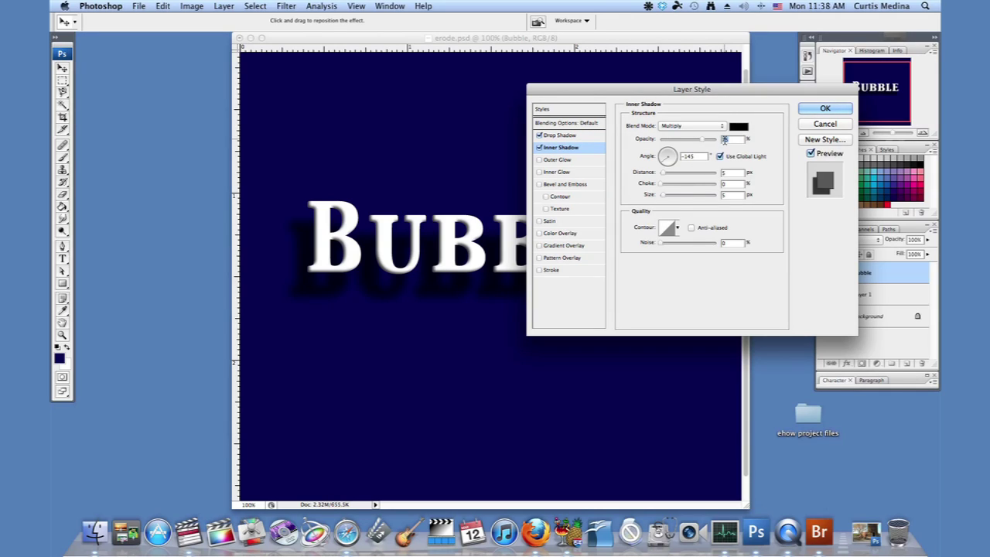
Make the Inner Shadow colour white (ffffff) and switch on Inner Glow.
{"action": "double_click", "coordinate": [725, 140]}
{"action": "left_click", "coordinate": [739, 126]}
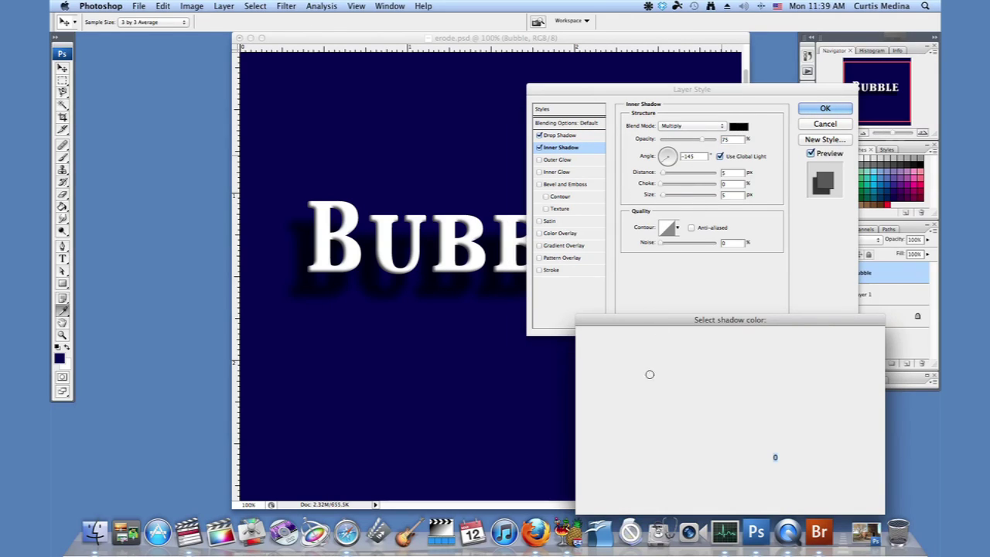
{"action": "left_click_drag", "start_coordinate": [643, 367], "coordinate": [581, 343]}
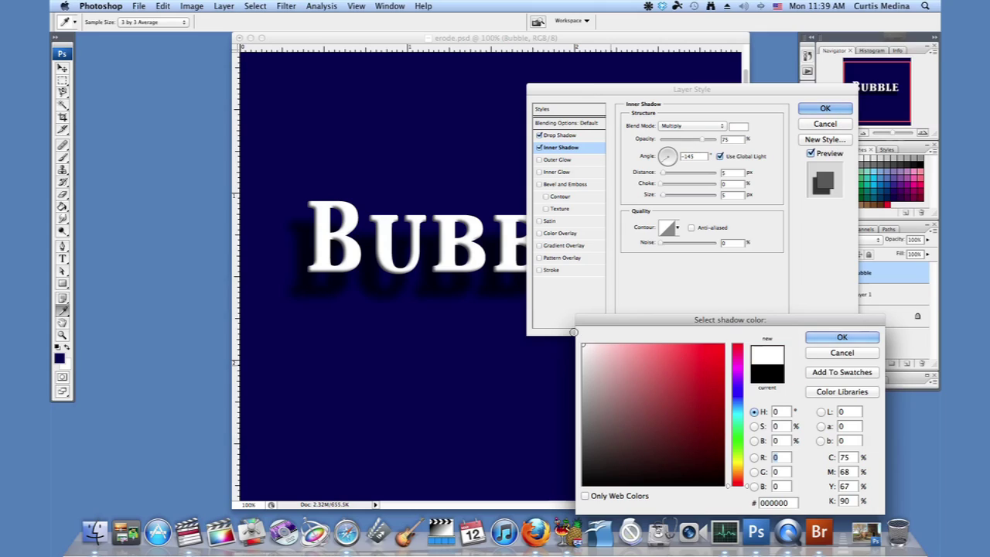
{"action": "left_click", "coordinate": [812, 336]}
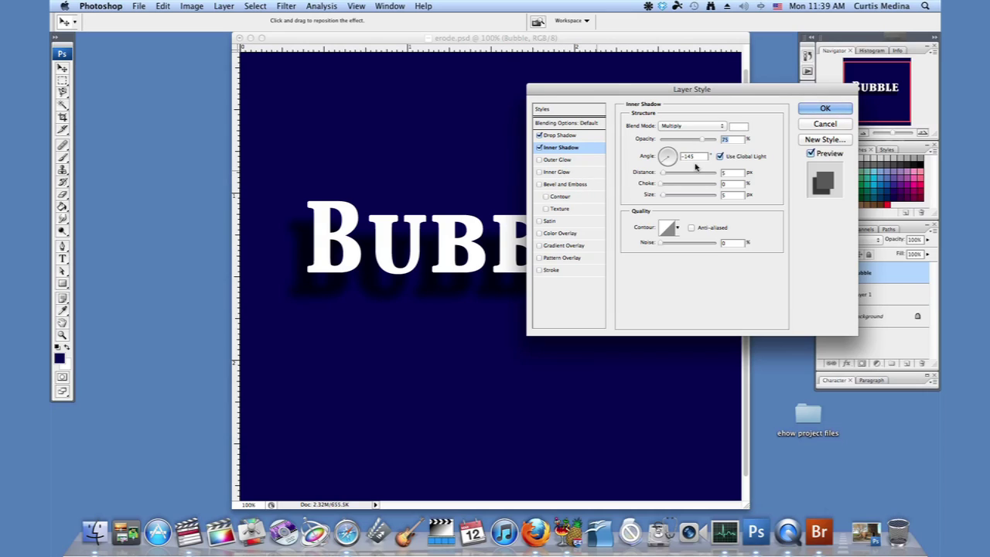
{"action": "left_click", "coordinate": [567, 173]}
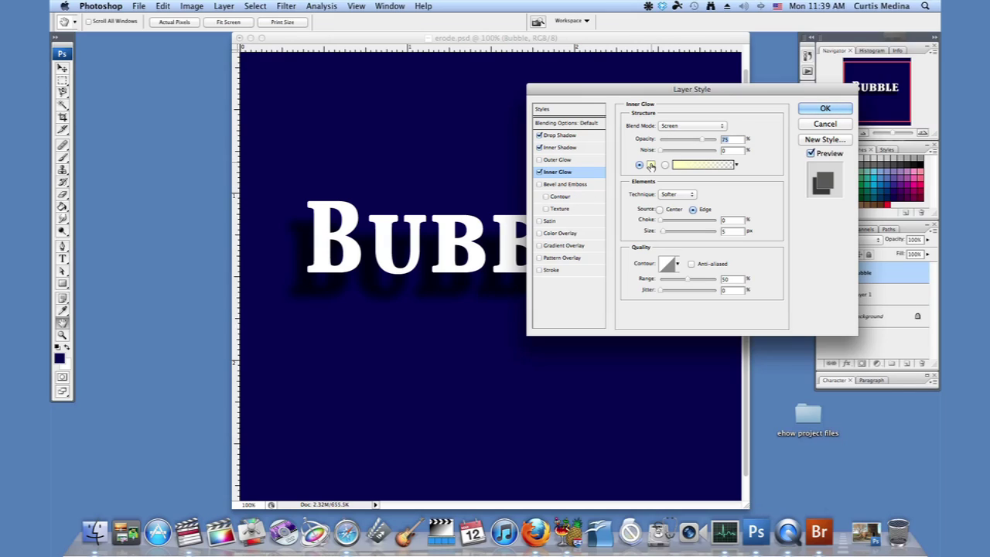
Set the Inner Glow colour to white and apply the layer effects.
{"action": "left_click", "coordinate": [650, 164]}
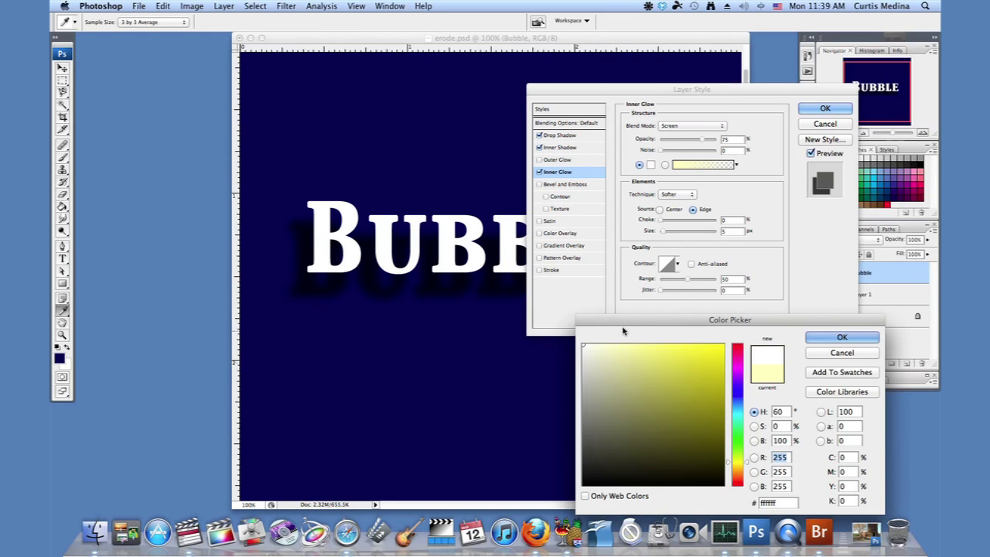
{"action": "key", "text": "Return"}
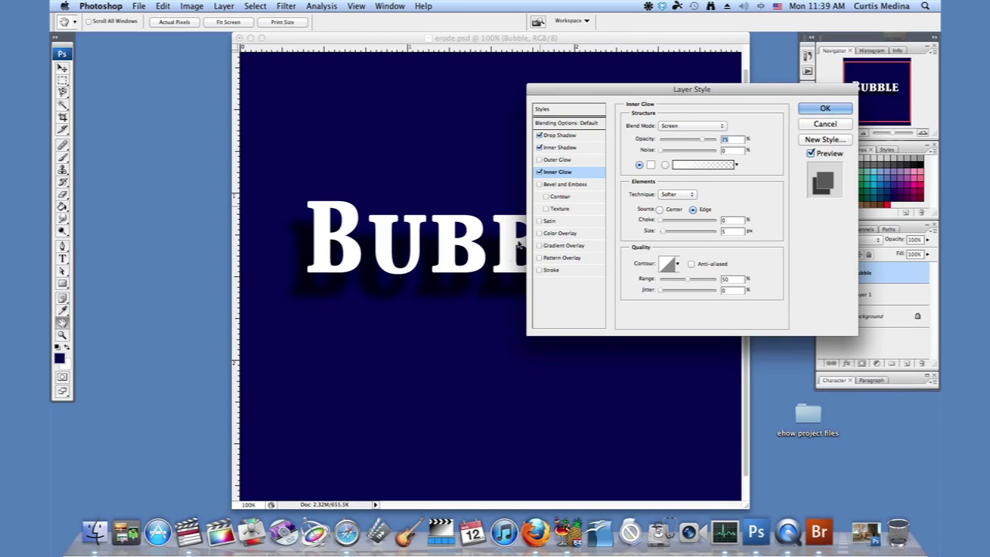
{"action": "left_click_drag", "start_coordinate": [709, 99], "coordinate": [635, 116]}
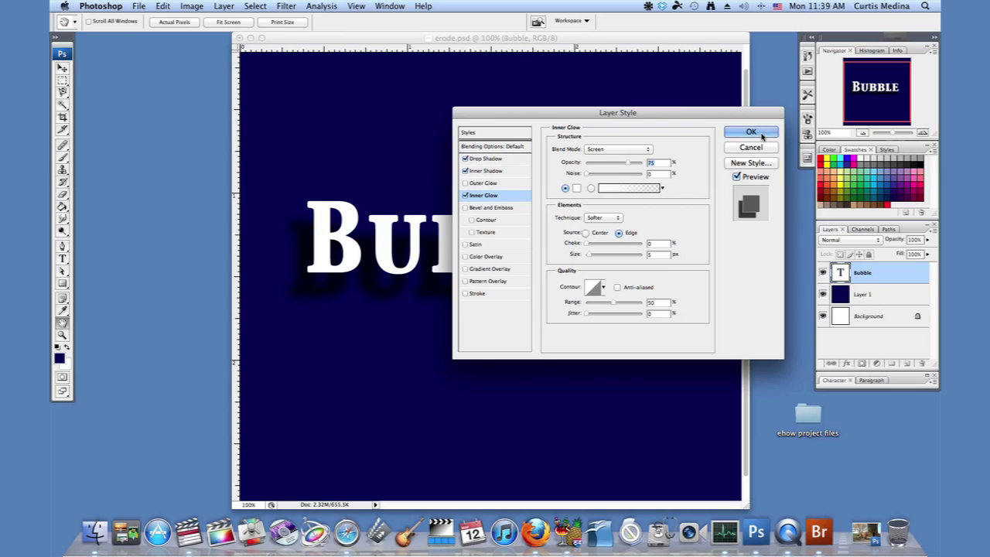
{"action": "left_click", "coordinate": [762, 136]}
Change the Bubble layer's blend mode to Overlay, then to Multiply.
{"action": "key", "text": "v"}
{"action": "left_click", "coordinate": [852, 240]}
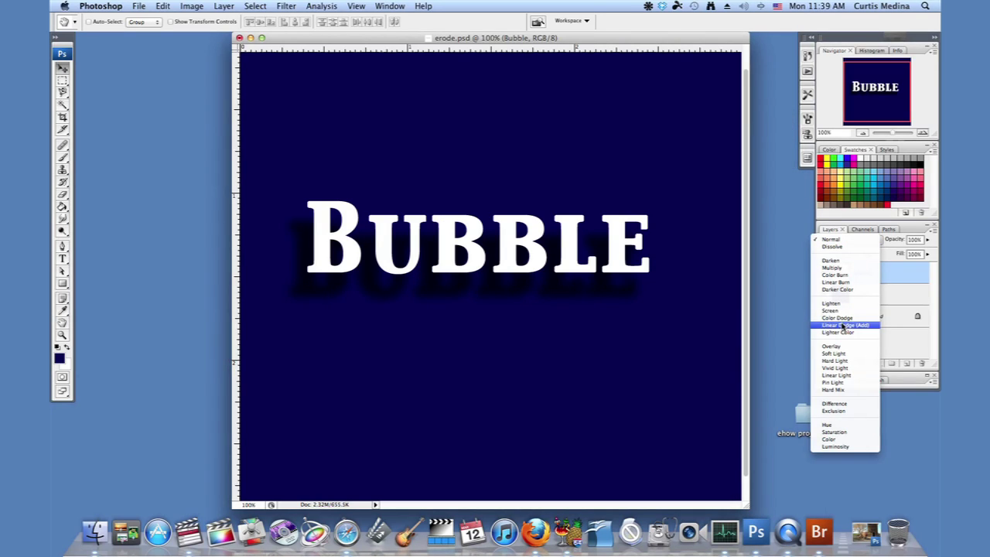
{"action": "left_click", "coordinate": [834, 346]}
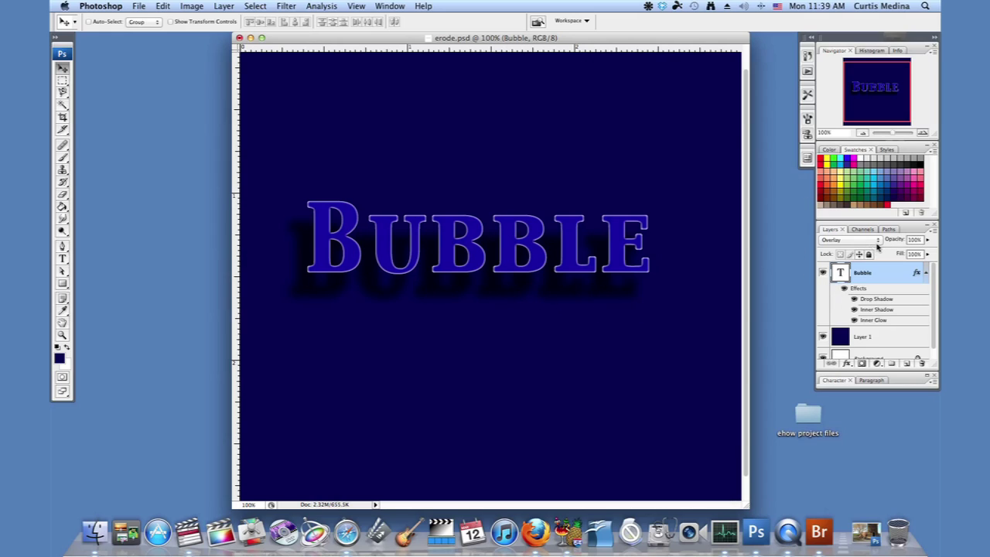
{"action": "left_click", "coordinate": [850, 239]}
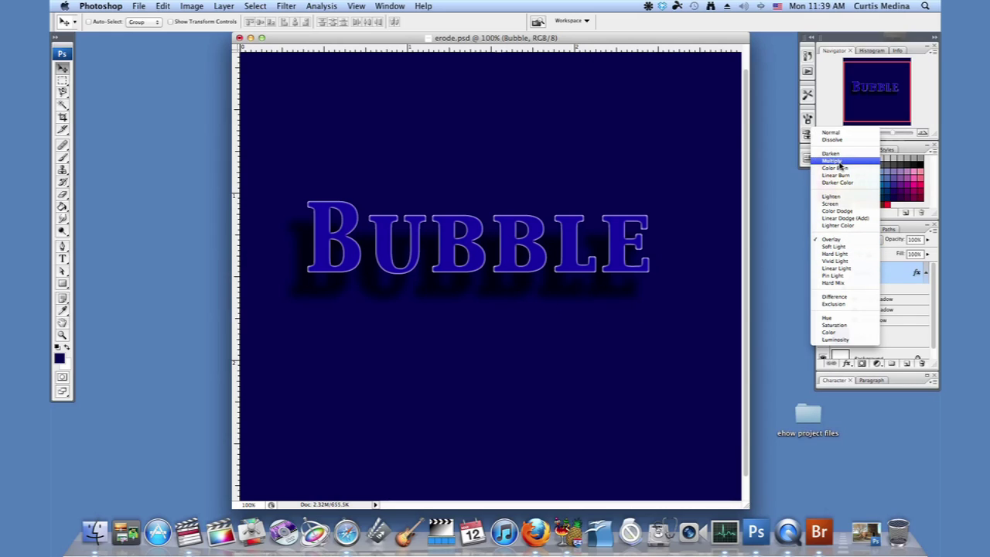
{"action": "left_click", "coordinate": [841, 161]}
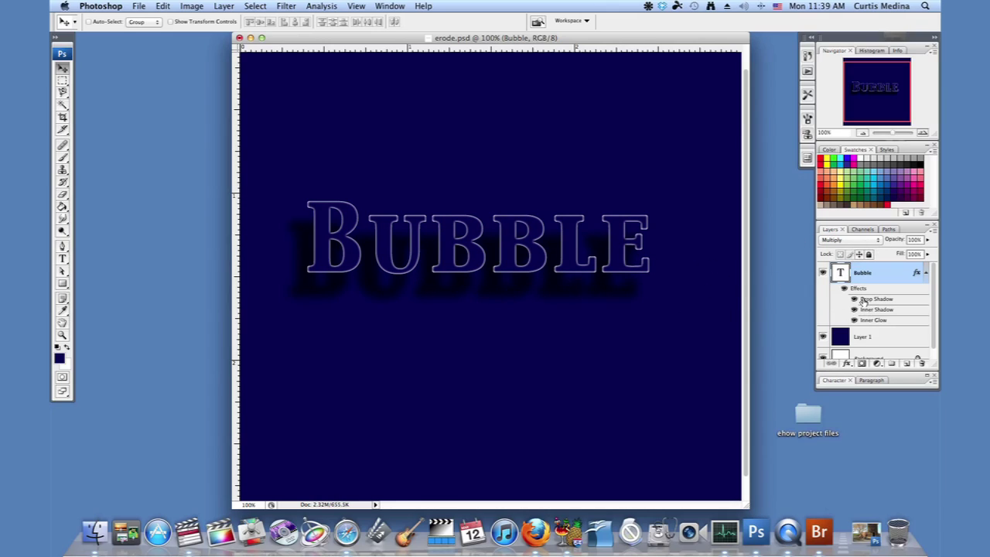
Reopen Bubble's layer style and add an inverted Satin: 55% opacity, 19°, 17 px, 24 px.
{"action": "double_click", "coordinate": [906, 291]}
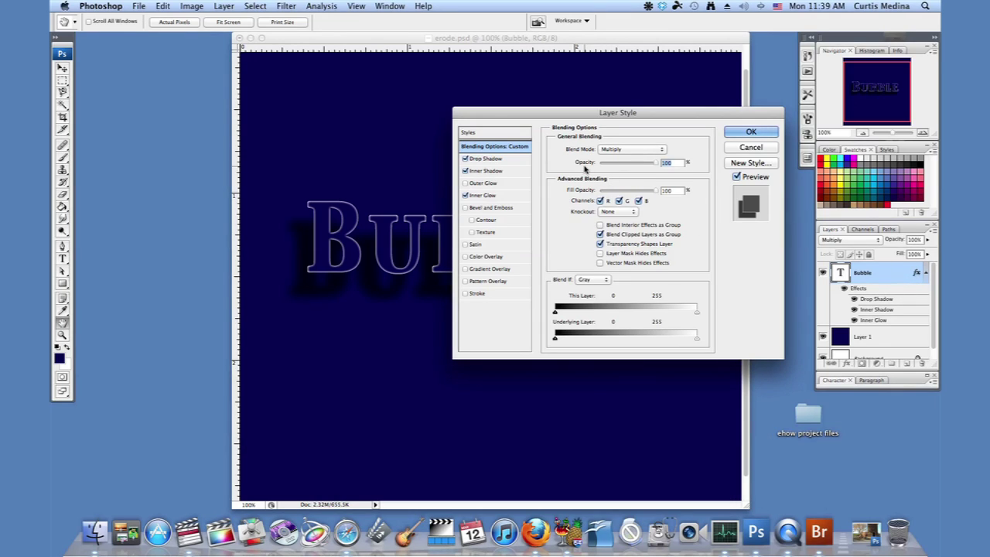
{"action": "left_click", "coordinate": [476, 245]}
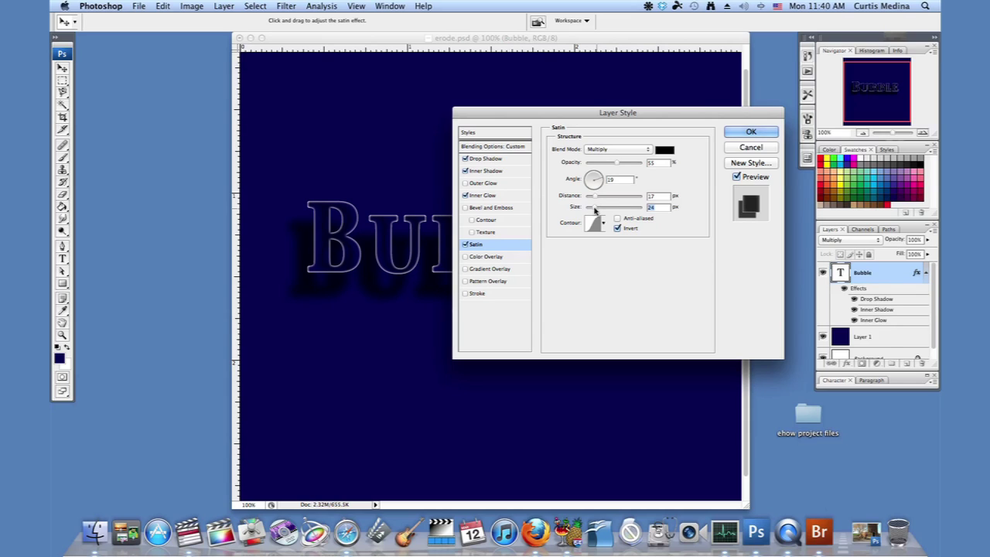
{"action": "mouse_move", "coordinate": [597, 118]}
{"action": "left_mouse_down"}
{"action": "mouse_move", "coordinate": [770, 126]}
{"action": "mouse_move", "coordinate": [609, 145]}
{"action": "mouse_move", "coordinate": [593, 131]}
{"action": "left_mouse_up"}
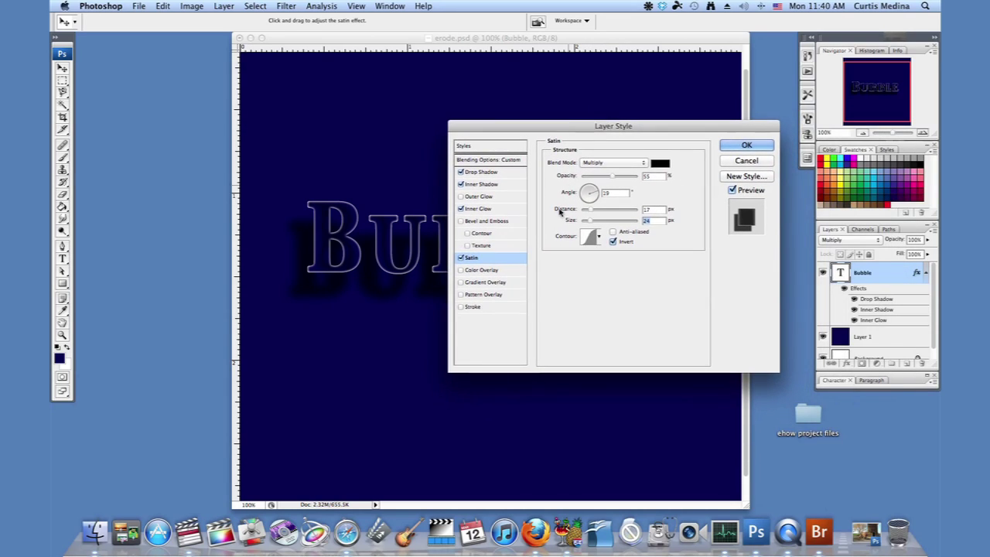
Add a Gradient Overlay with Normal blending at 31% opacity.
{"action": "left_click", "coordinate": [486, 282]}
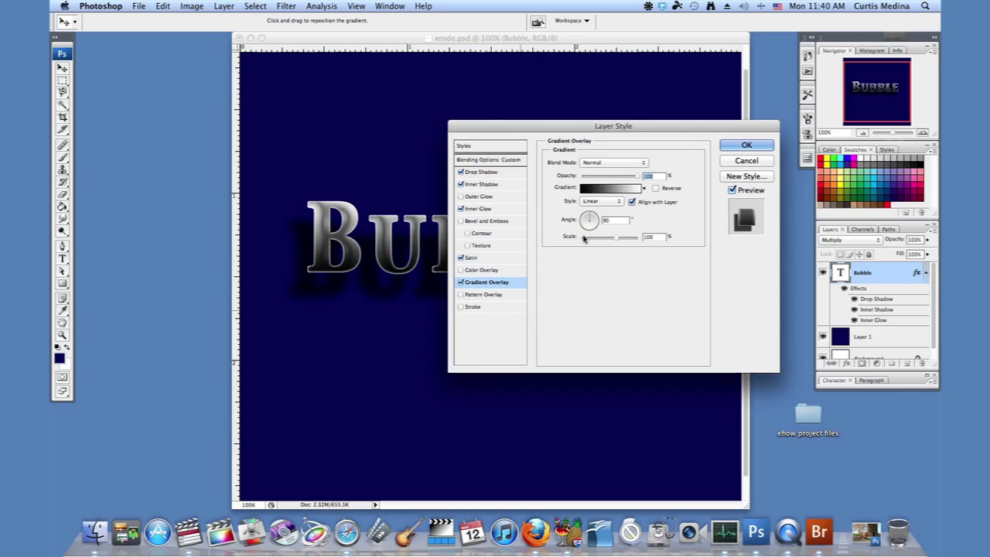
{"action": "left_click", "coordinate": [619, 163]}
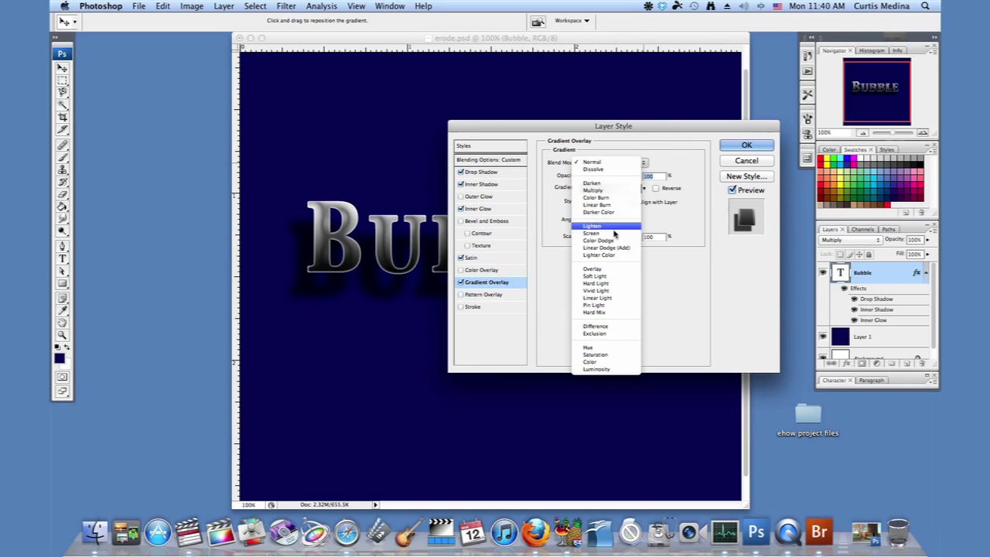
{"action": "left_click", "coordinate": [603, 269]}
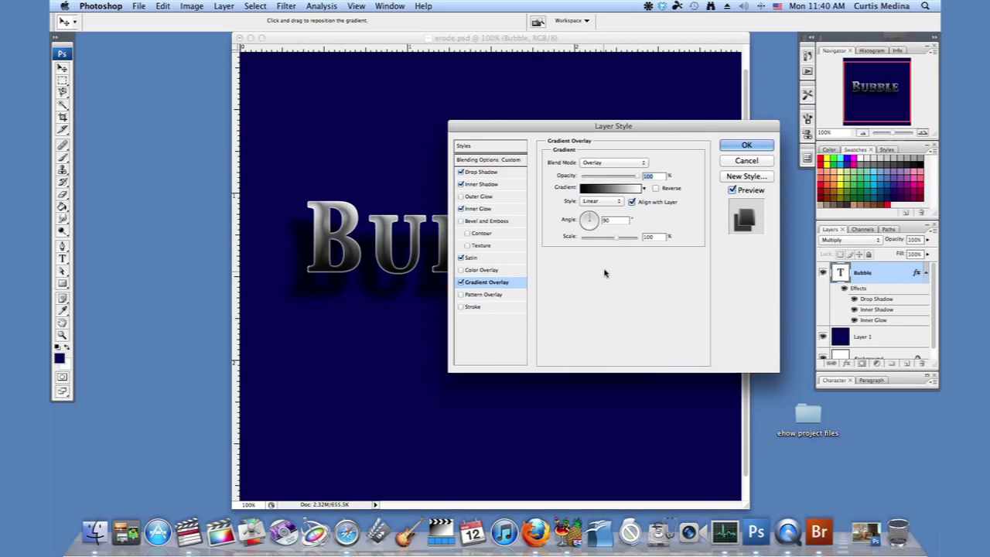
{"action": "left_click", "coordinate": [642, 163]}
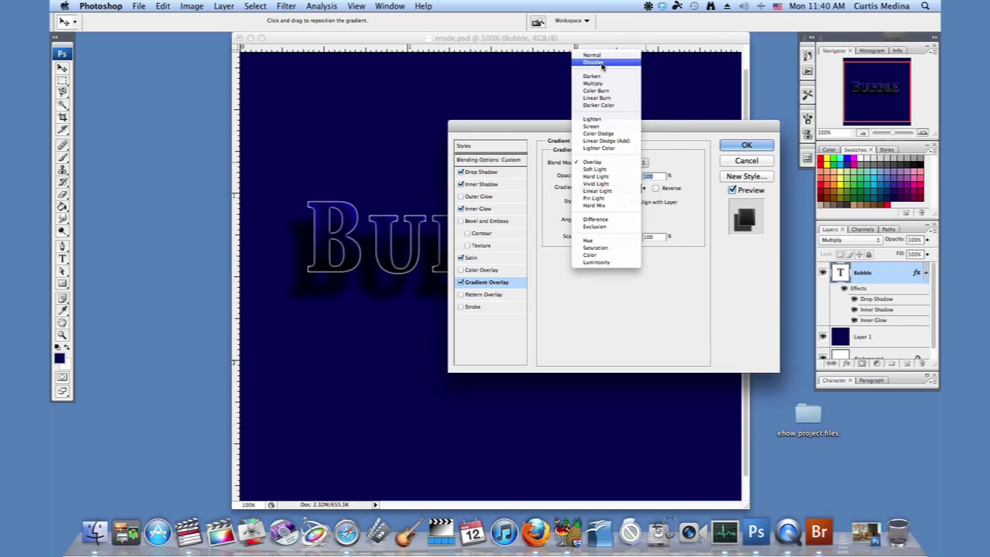
{"action": "left_click", "coordinate": [601, 58]}
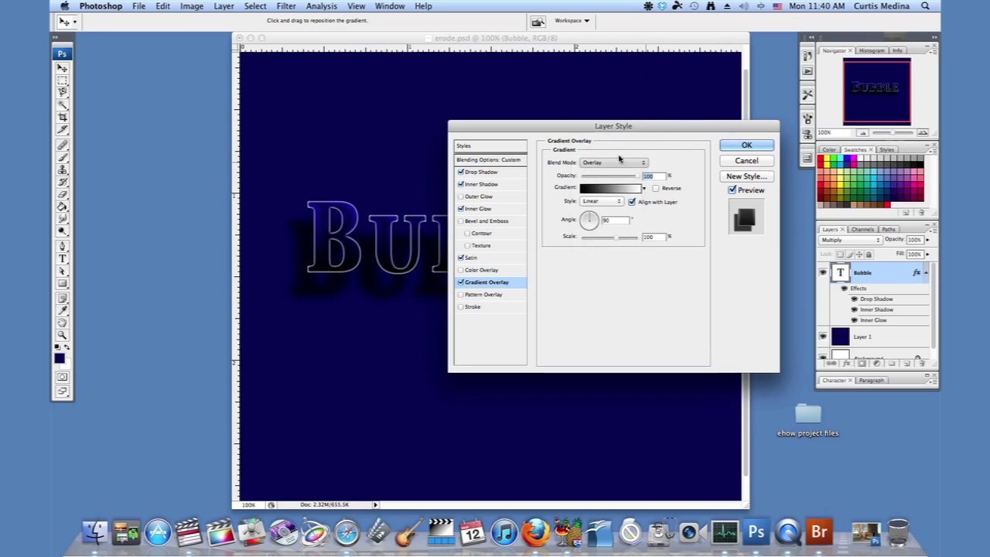
{"action": "left_click", "coordinate": [613, 177]}
{"action": "left_click_drag", "start_coordinate": [601, 178], "coordinate": [597, 178]}
Keep the Linear style and edit the gradient in the Gradient Editor, selecting its left opacity stop.
{"action": "left_click", "coordinate": [606, 201]}
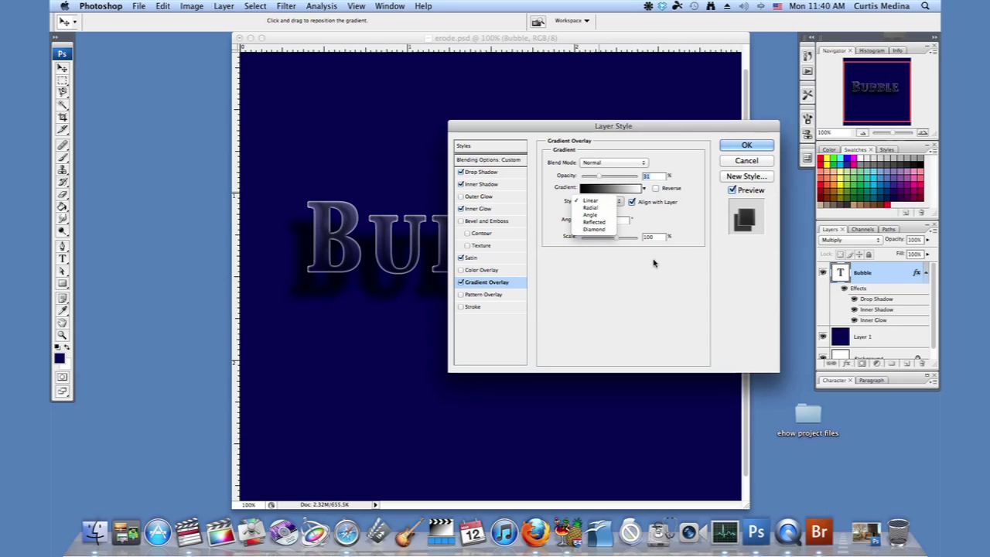
{"action": "left_click", "coordinate": [626, 193]}
{"action": "left_click", "coordinate": [623, 189]}
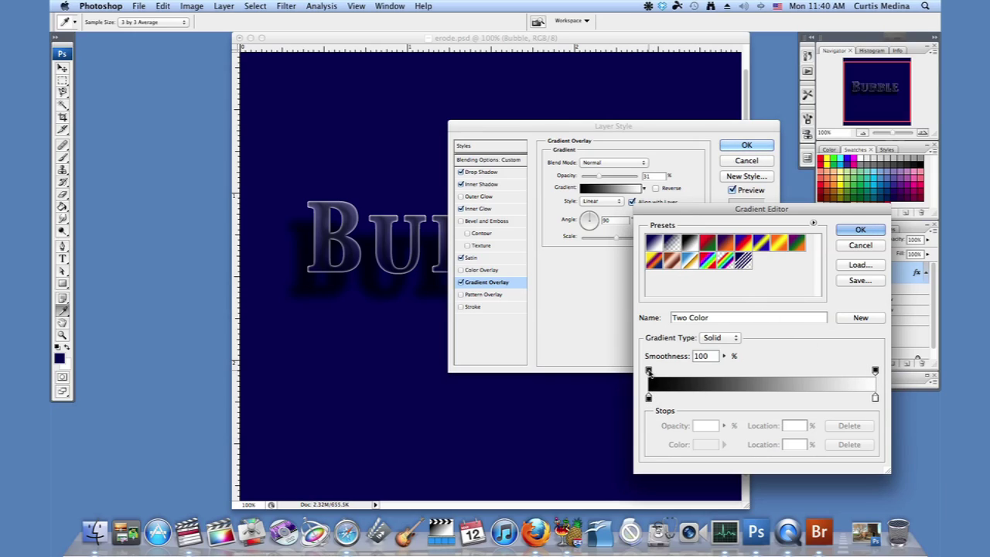
{"action": "left_click", "coordinate": [649, 371]}
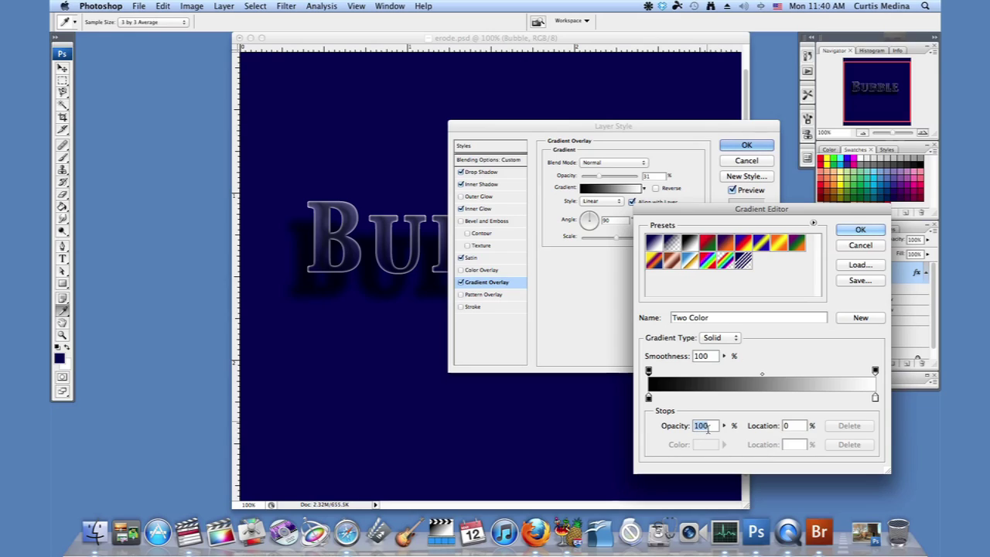
Set the gradient's left opacity stop to 0% so it fades from transparent to white.
{"action": "type", "text": "0"}
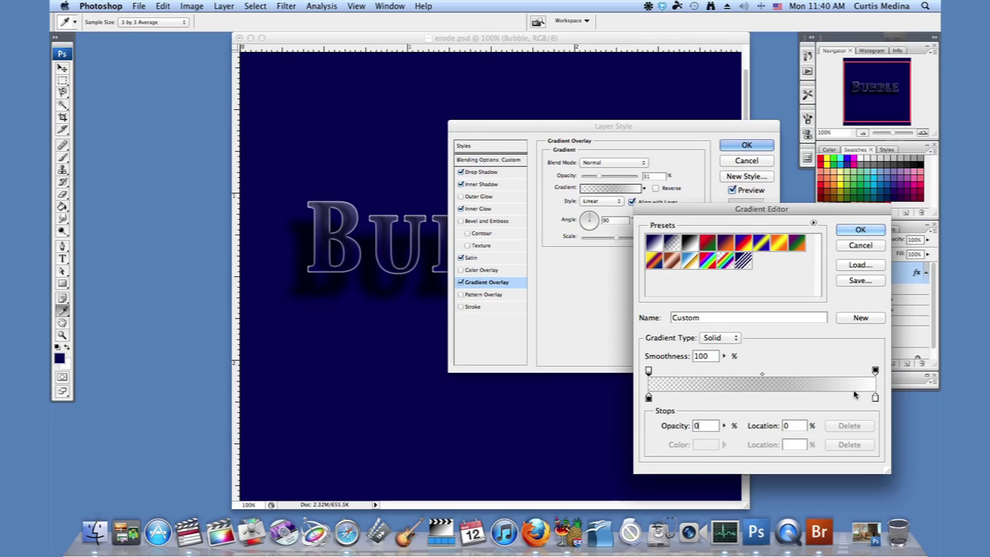
{"action": "left_click", "coordinate": [860, 230]}
Angle the Bubble Gradient Overlay at 85° and lower its opacity to 44%.
{"action": "left_click", "coordinate": [593, 216]}
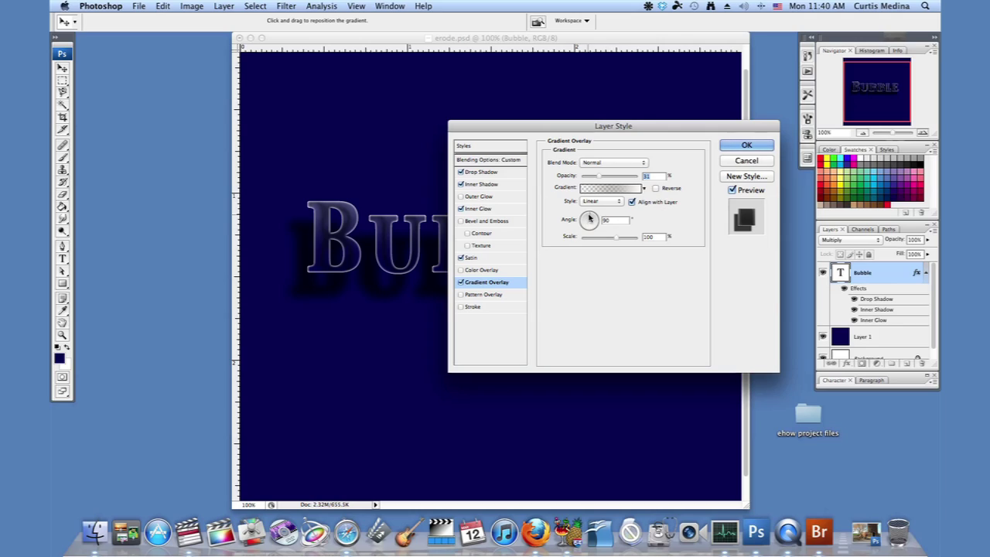
{"action": "left_click_drag", "start_coordinate": [595, 219], "coordinate": [592, 219]}
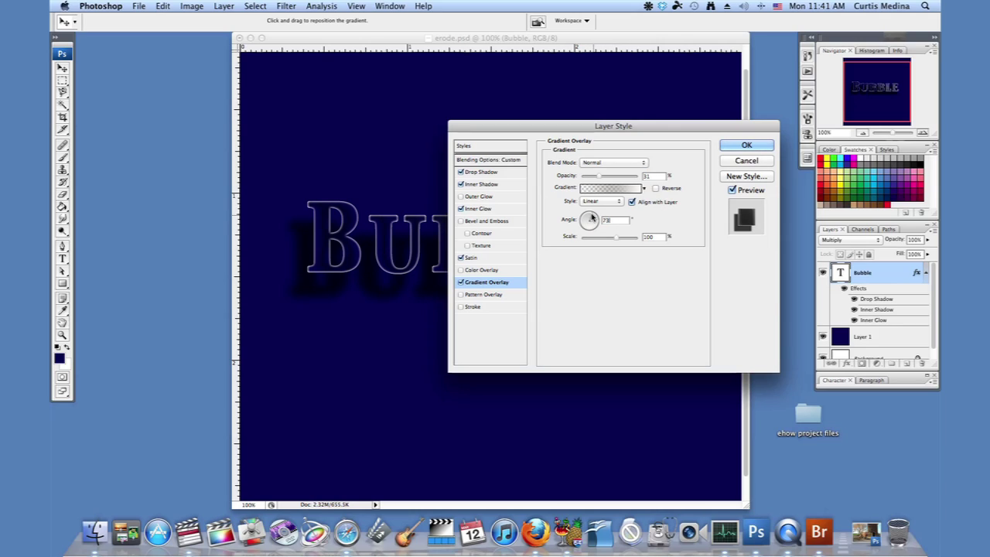
{"action": "left_click_drag", "start_coordinate": [615, 126], "coordinate": [646, 273]}
{"action": "left_click_drag", "start_coordinate": [624, 364], "coordinate": [636, 327]}
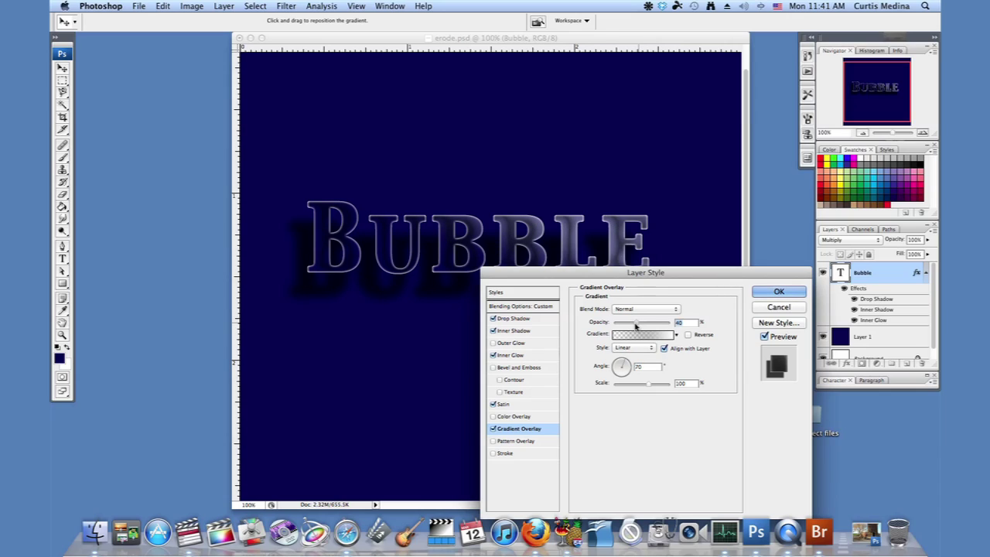
{"action": "left_click_drag", "start_coordinate": [628, 362], "coordinate": [624, 367]}
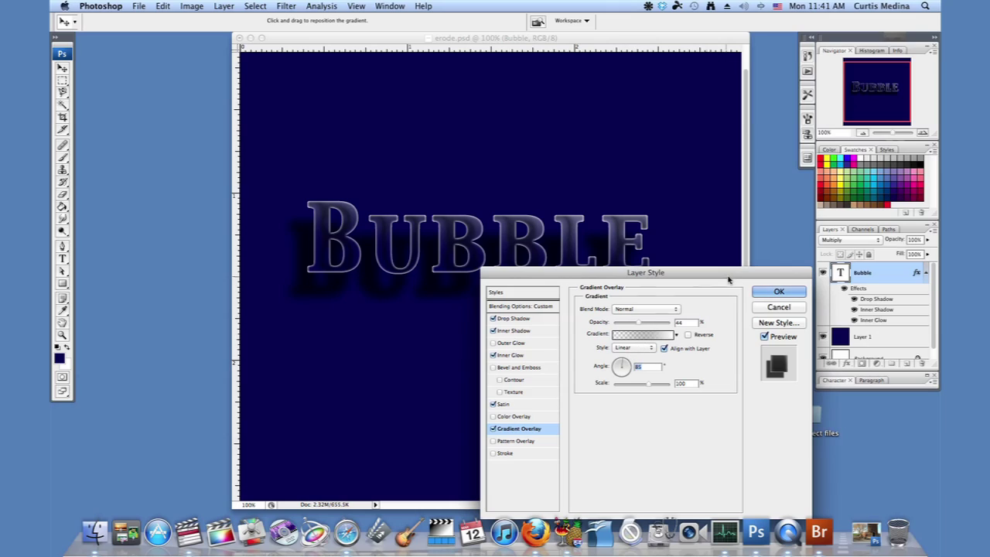
{"action": "left_click", "coordinate": [529, 357]}
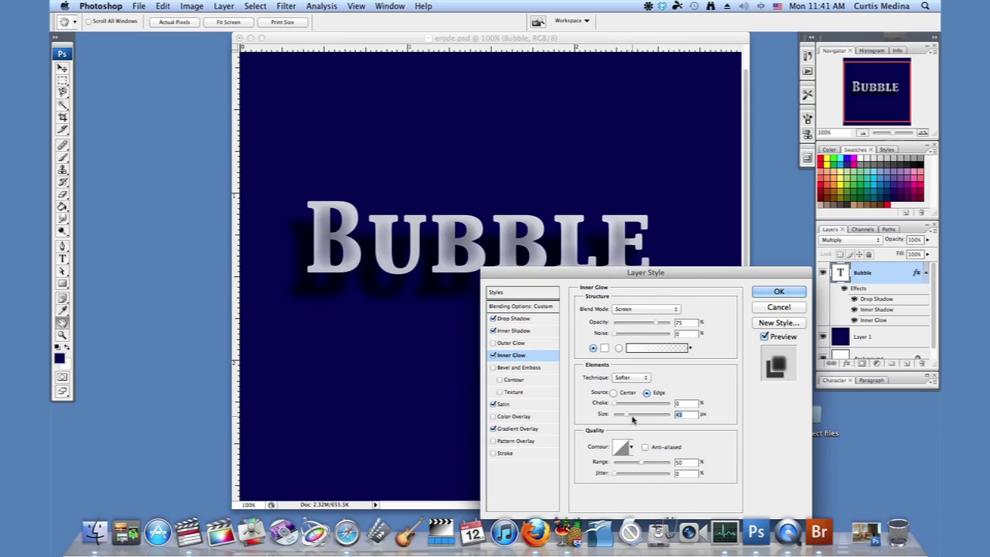
Reduce the Inner Glow to an 8 px size at 48% opacity.
{"action": "left_click_drag", "start_coordinate": [626, 418], "coordinate": [623, 418]}
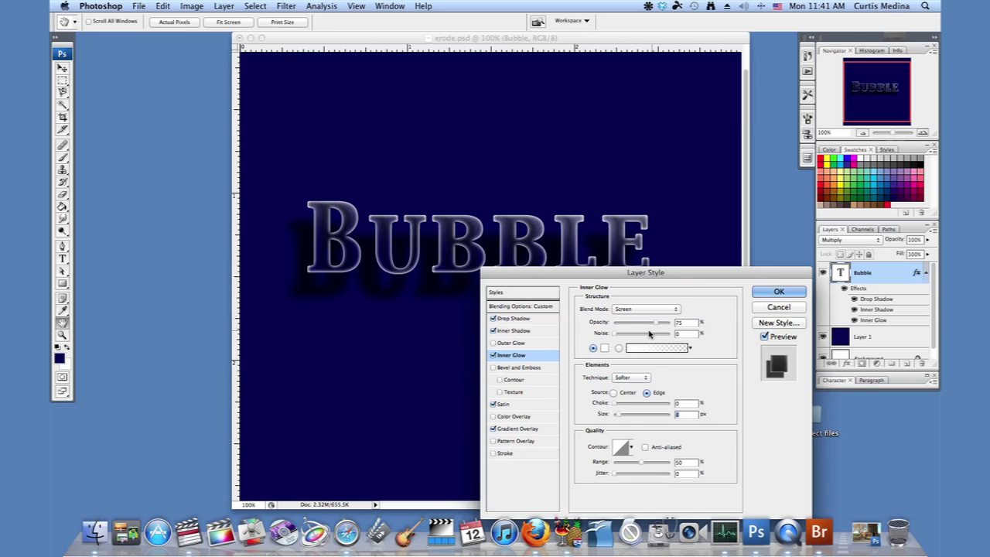
{"action": "left_click_drag", "start_coordinate": [648, 328], "coordinate": [642, 328]}
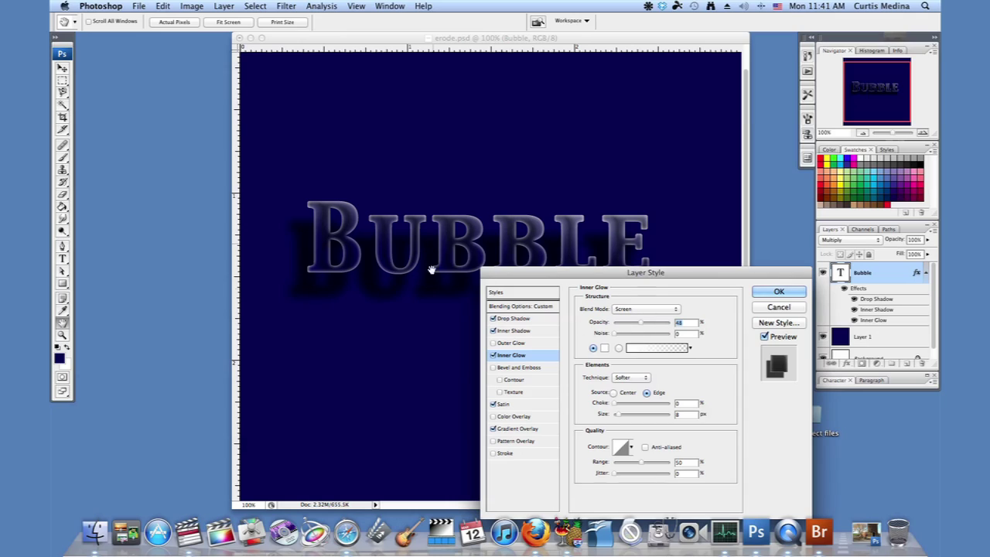
Switch the Inner Shadow from Multiply 75% to Overlay blending at 32% opacity.
{"action": "left_click", "coordinate": [520, 331]}
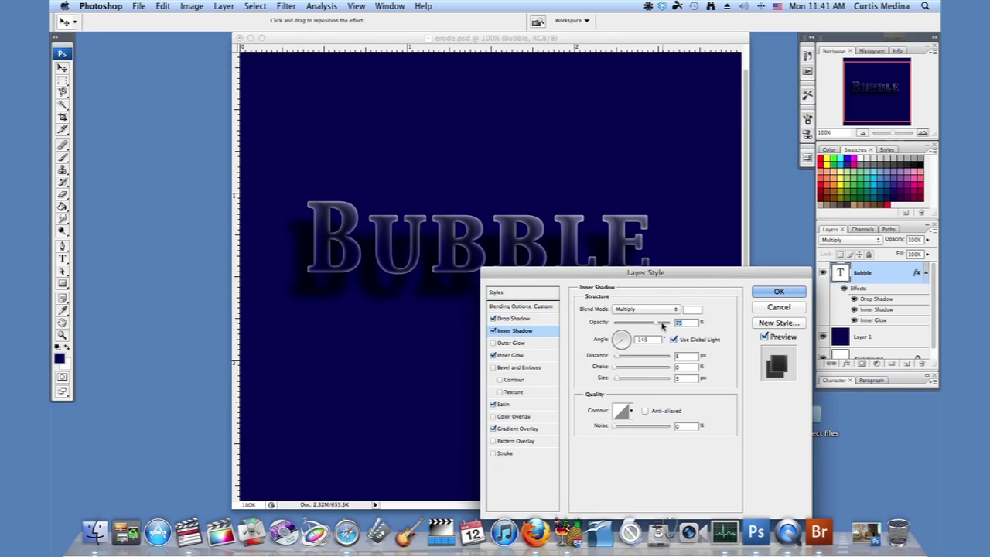
{"action": "left_click", "coordinate": [675, 311]}
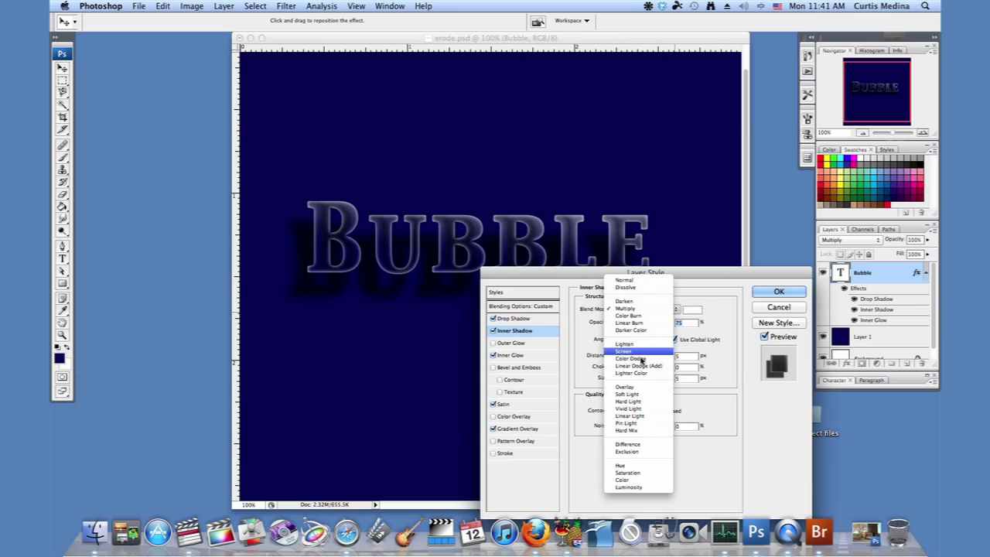
{"action": "left_click", "coordinate": [641, 388]}
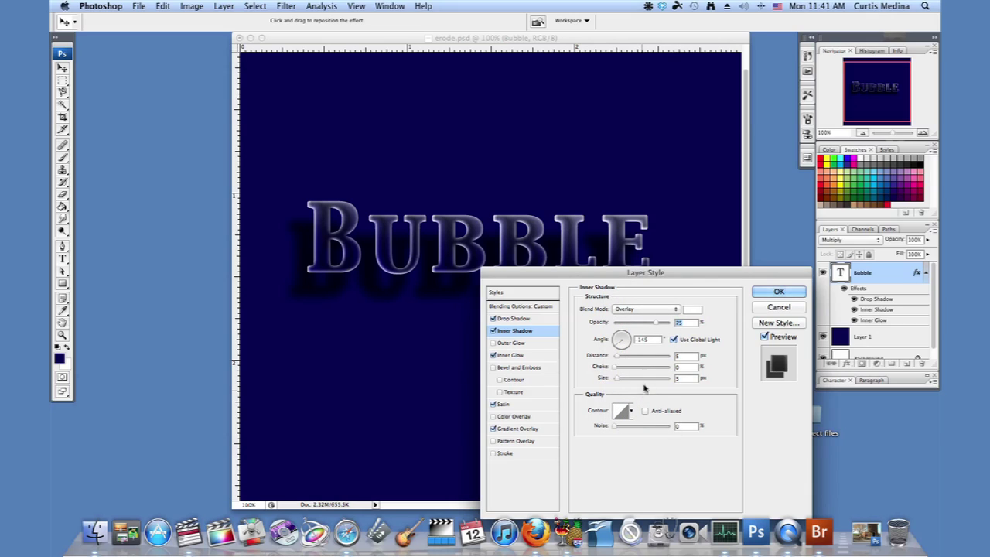
{"action": "left_click_drag", "start_coordinate": [643, 326], "coordinate": [631, 331]}
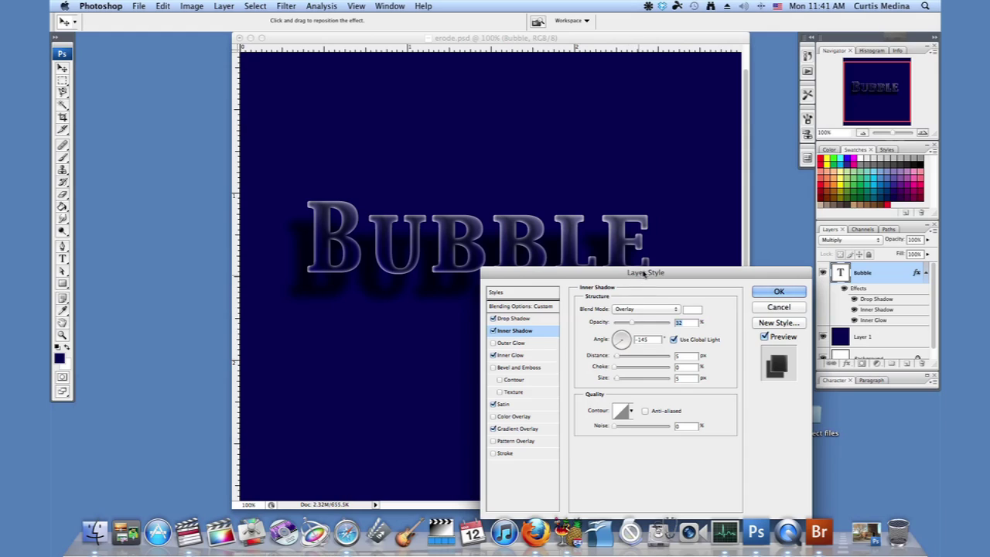
{"action": "left_click_drag", "start_coordinate": [647, 272], "coordinate": [674, 224]}
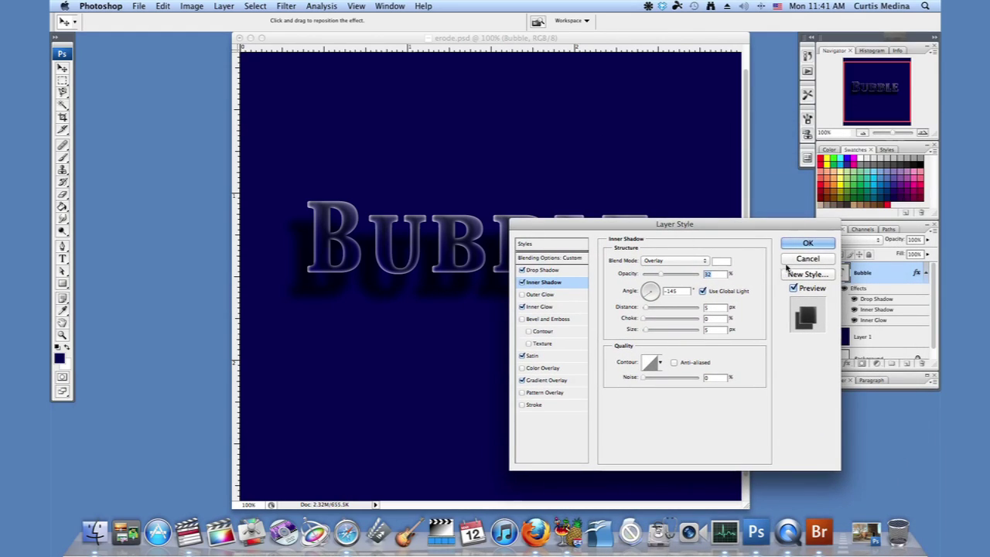
Commit the Layer Style so the Bubble text keeps all five effects.
{"action": "left_click", "coordinate": [807, 247]}
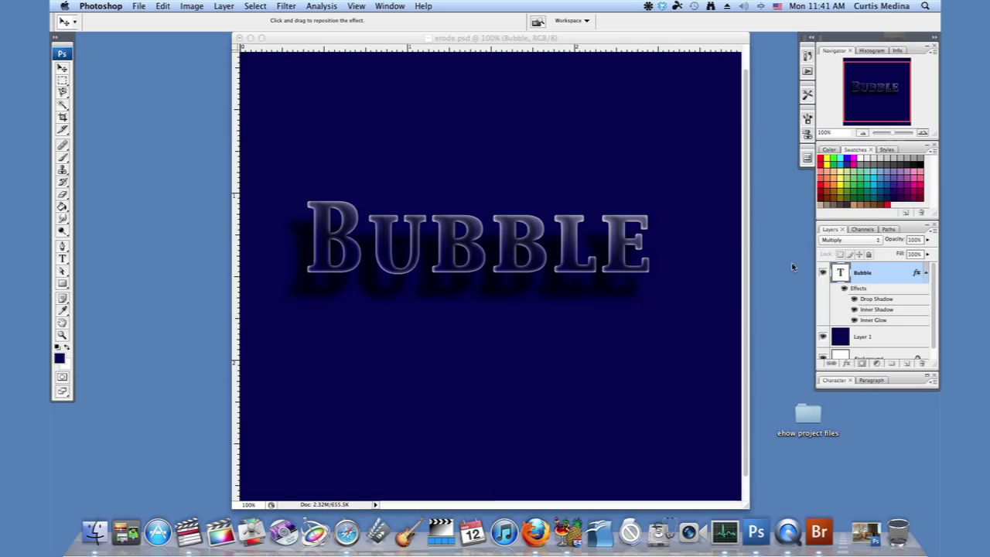